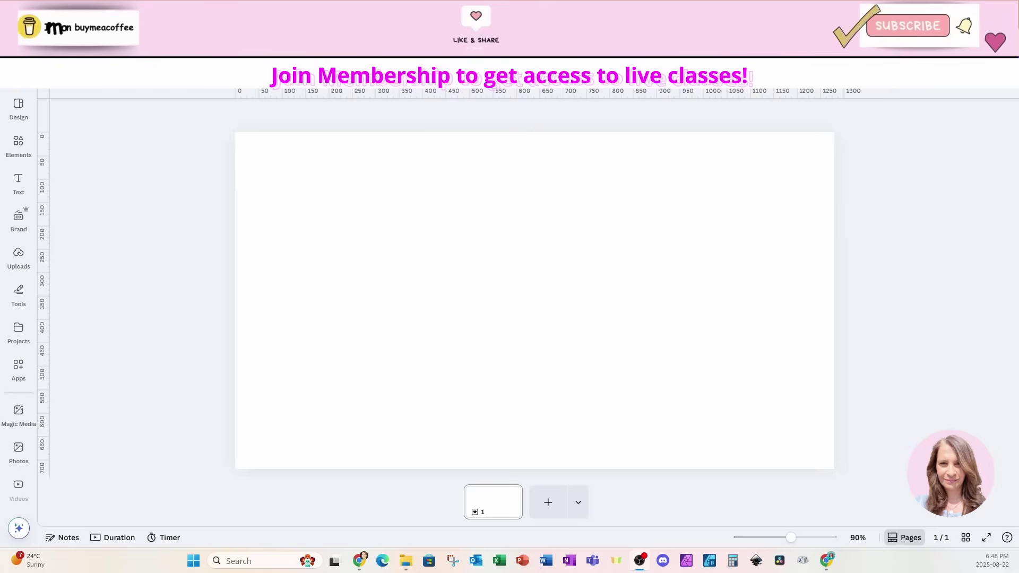
Add a heading with the text Hero, enlarge it to about size 318 and set its font to Aseina
click(18, 183)
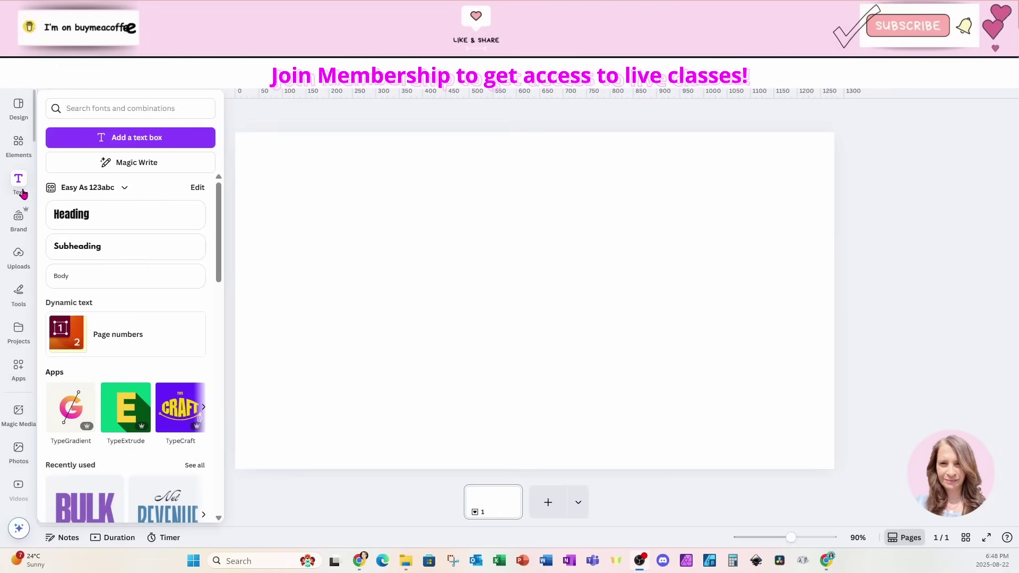
click(61, 218)
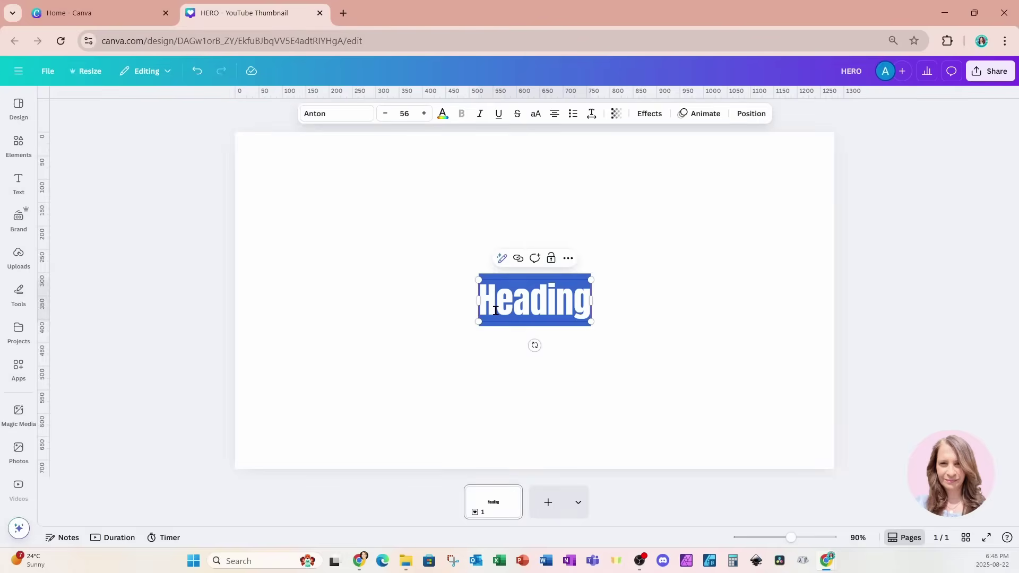
text(Hero)
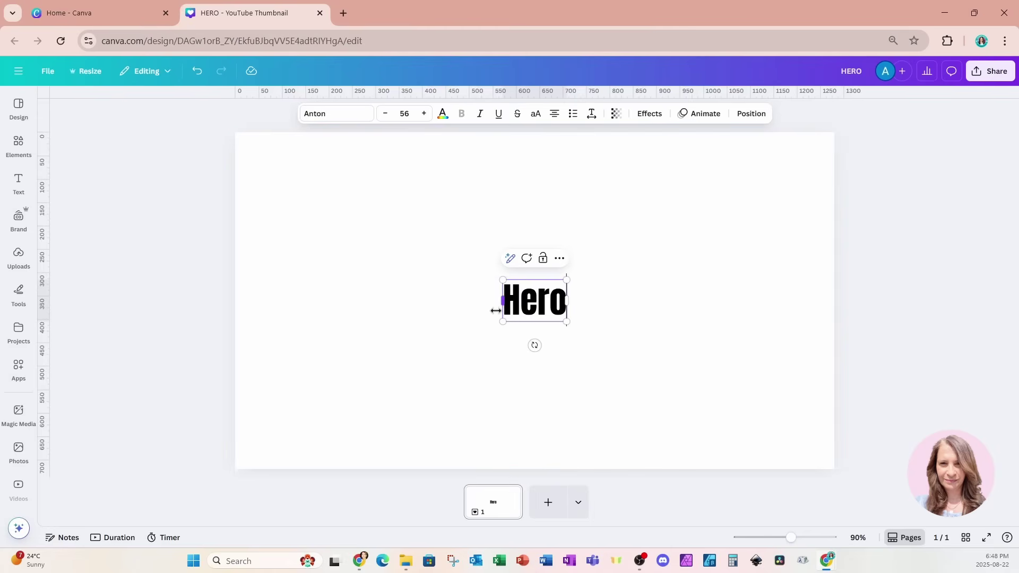
drag(567, 277, 737, 241)
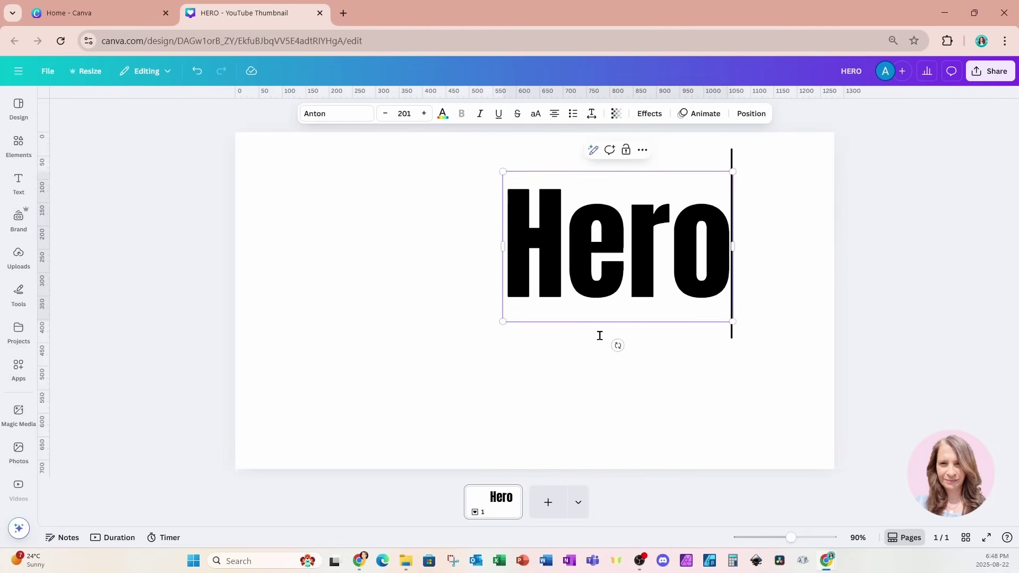
drag(502, 321, 353, 382)
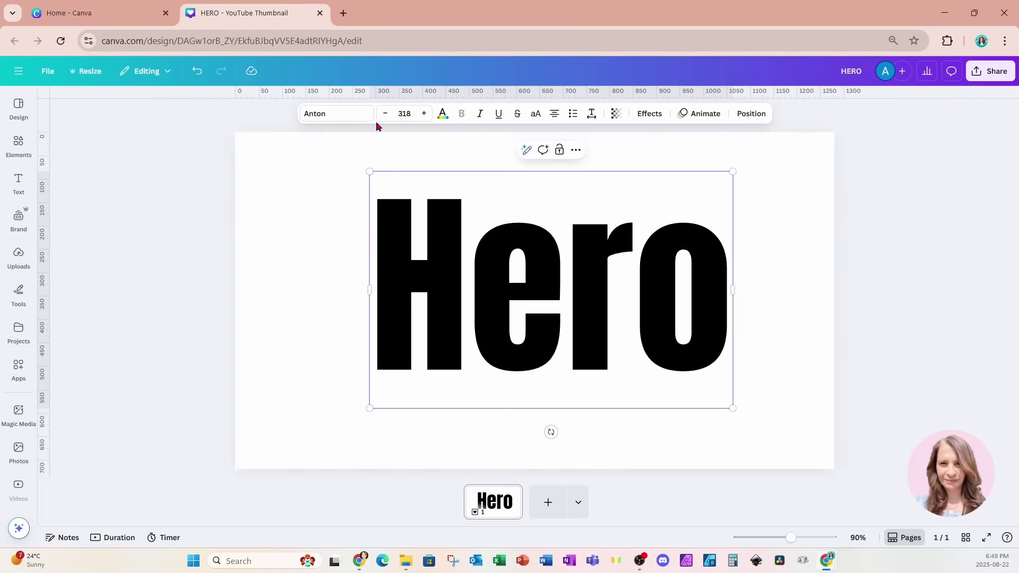
click(345, 119)
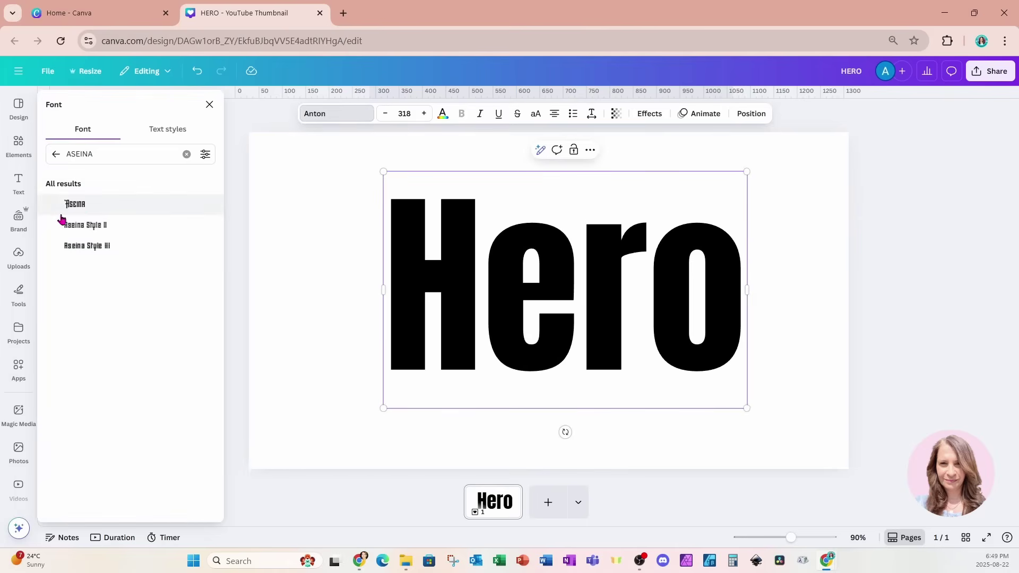
click(92, 205)
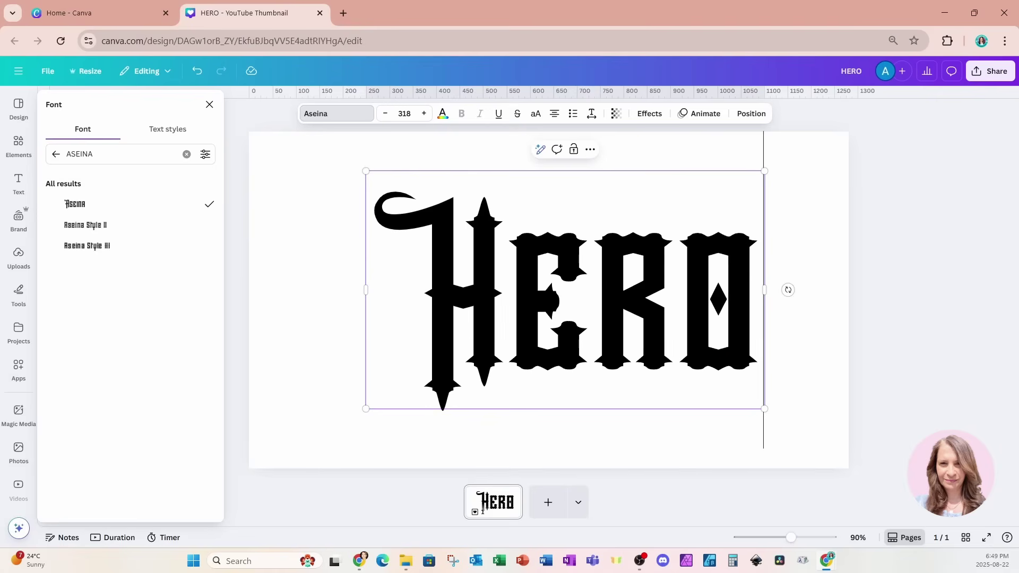
Try a capital O as the last letter of the Hero text, and restore the lowercase o
drag(686, 336, 739, 337)
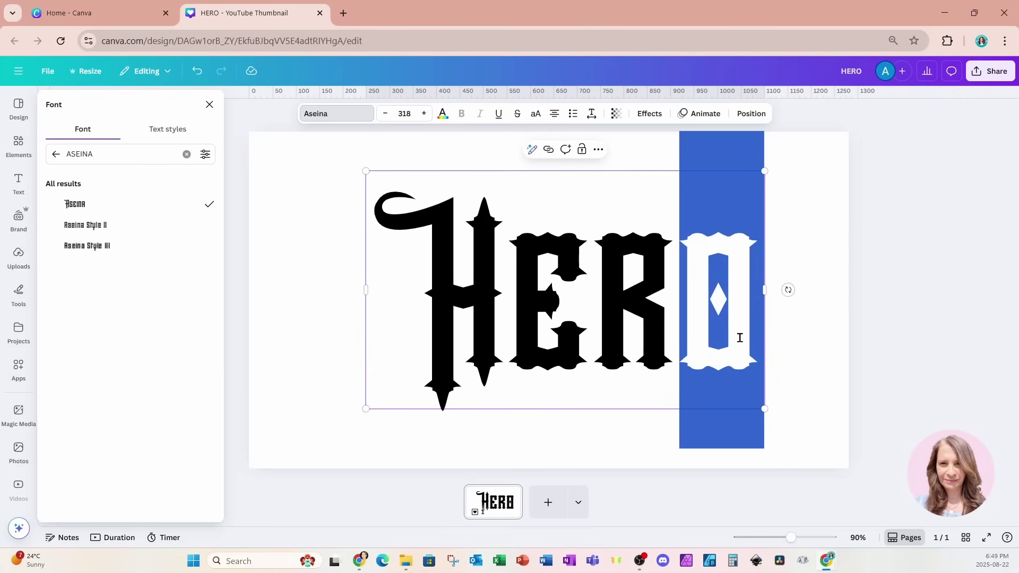
key(BackSpace)
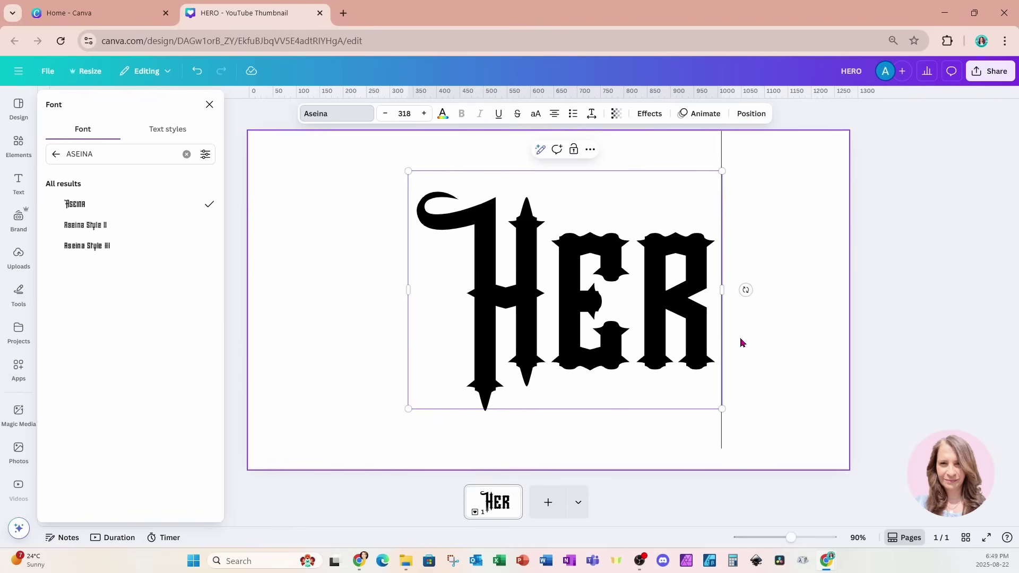
text(o)
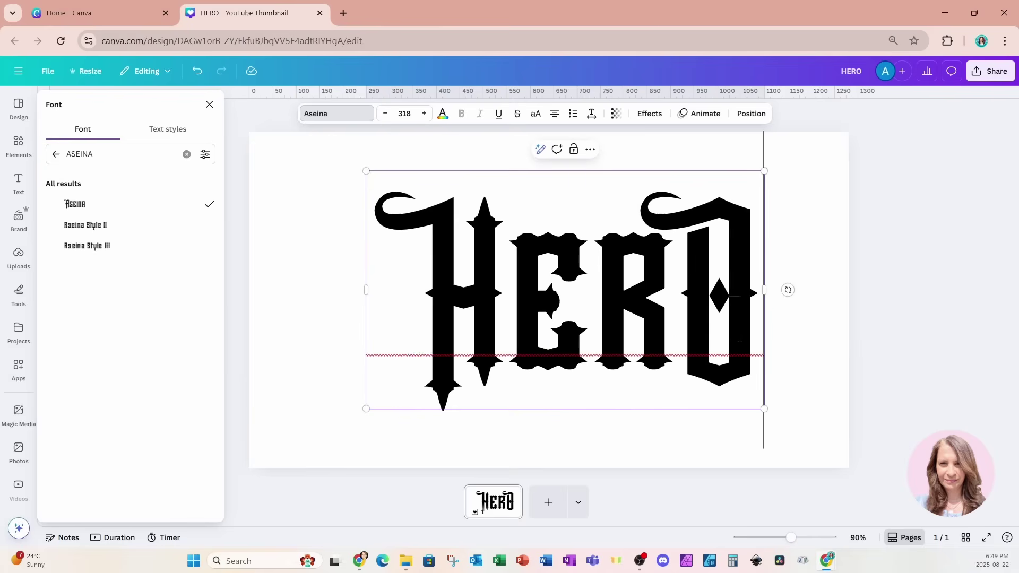
click(198, 73)
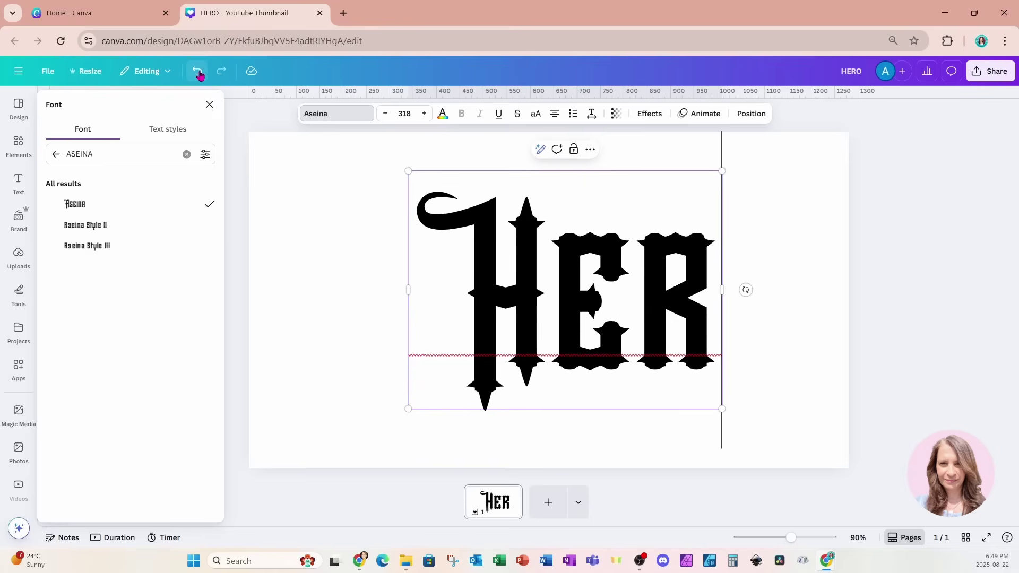
text(o)
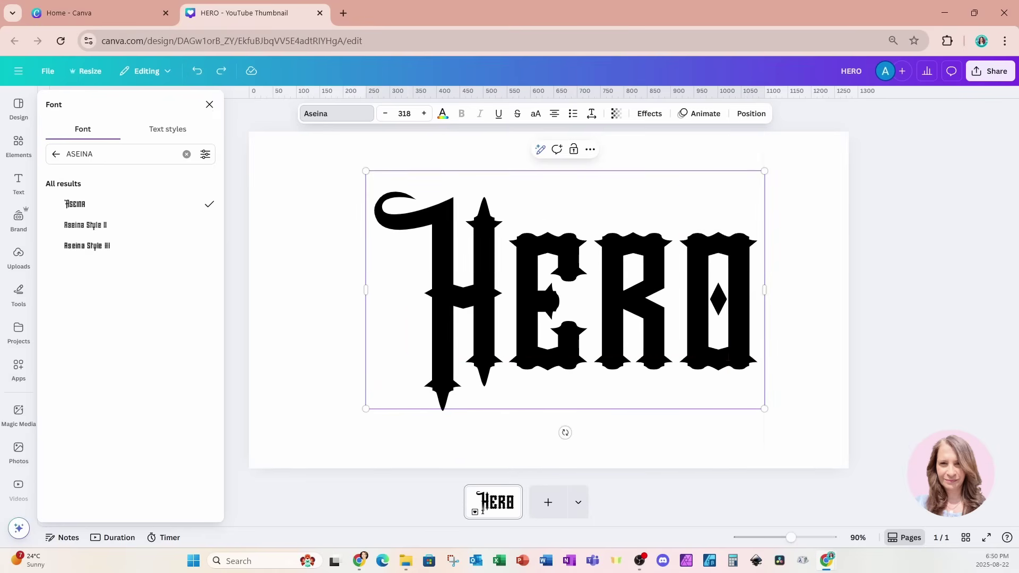
Enlarge the Hero text to about size 346 and move it to the horizontal middle of the page
drag(766, 173, 806, 159)
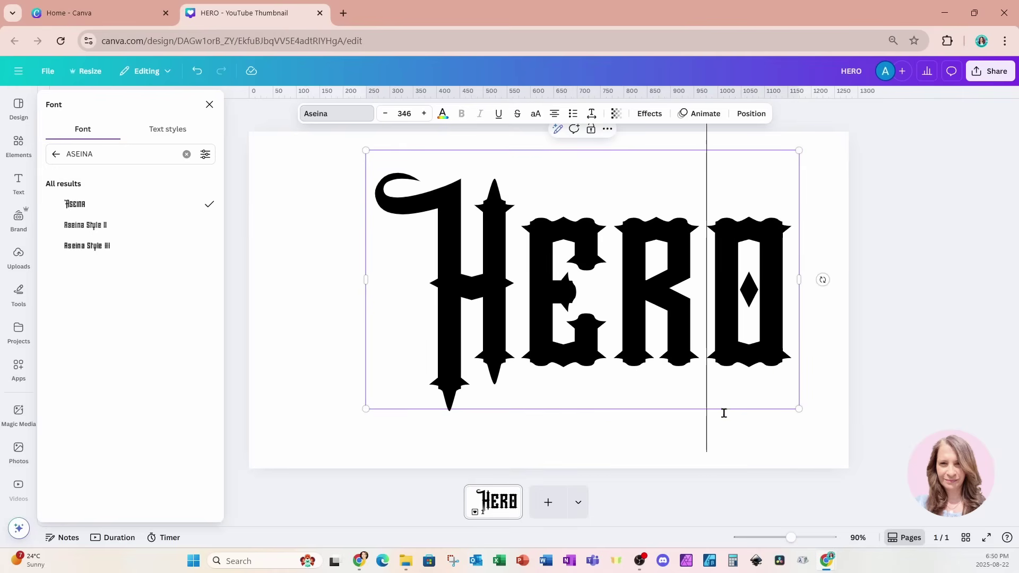
click(832, 411)
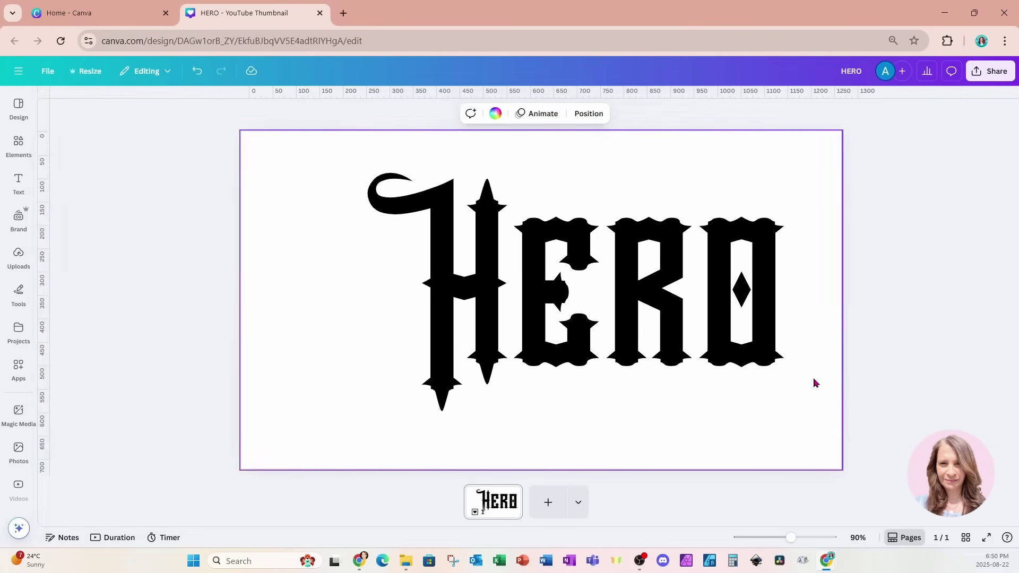
drag(760, 343, 712, 337)
Download the design as a PNG with transparent background and place HERO.png on a new second page
click(990, 71)
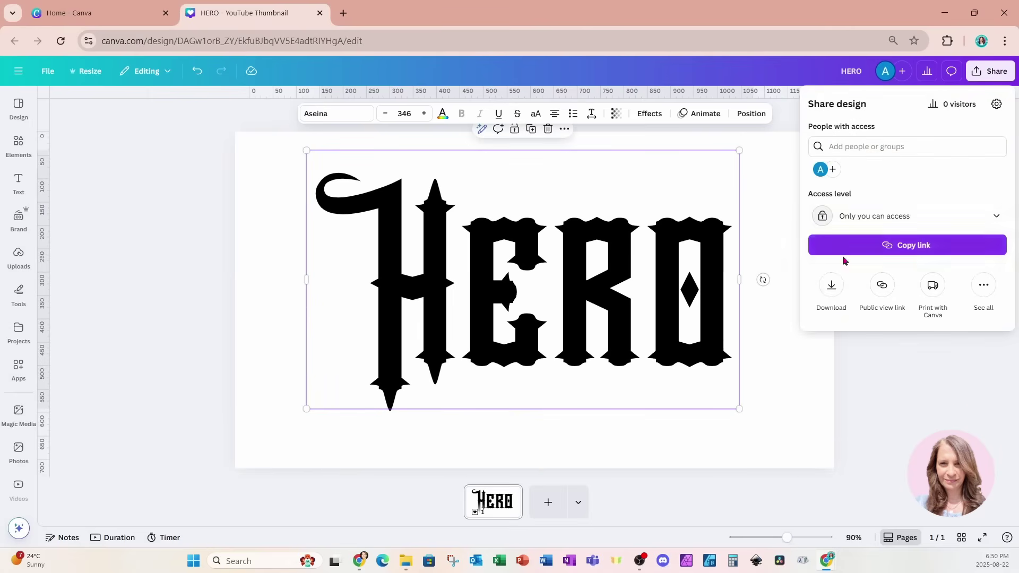
click(831, 287)
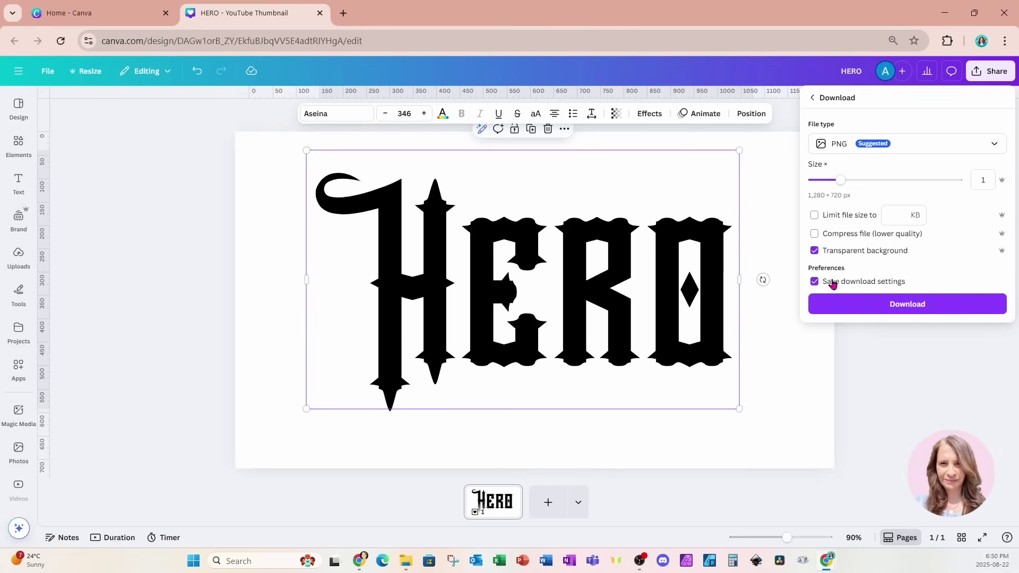
click(859, 303)
click(548, 502)
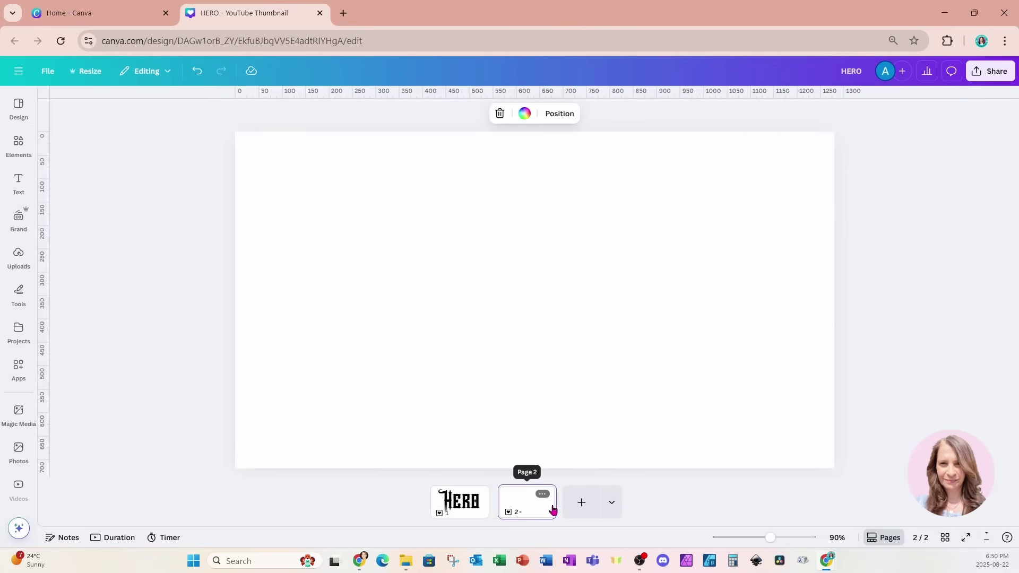
drag(855, 77, 542, 307)
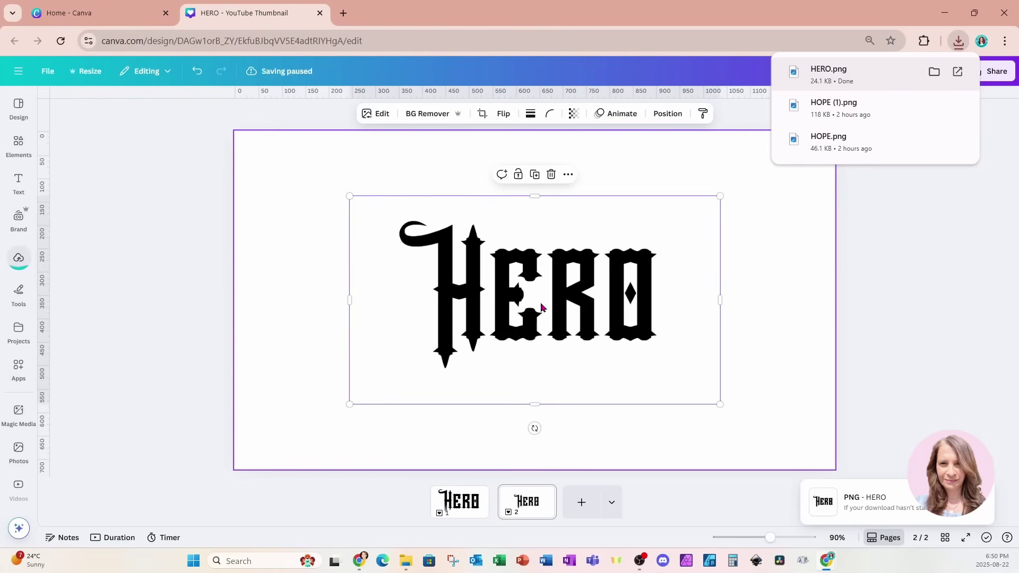
Duplicate the HERO image on page 2 and flip the copy horizontally
click(535, 176)
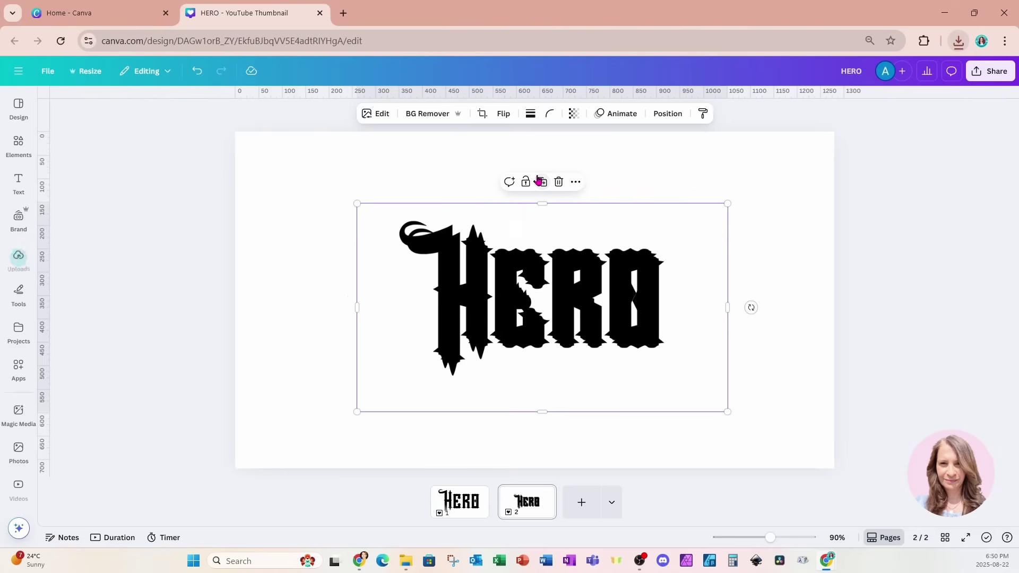
click(504, 113)
click(507, 142)
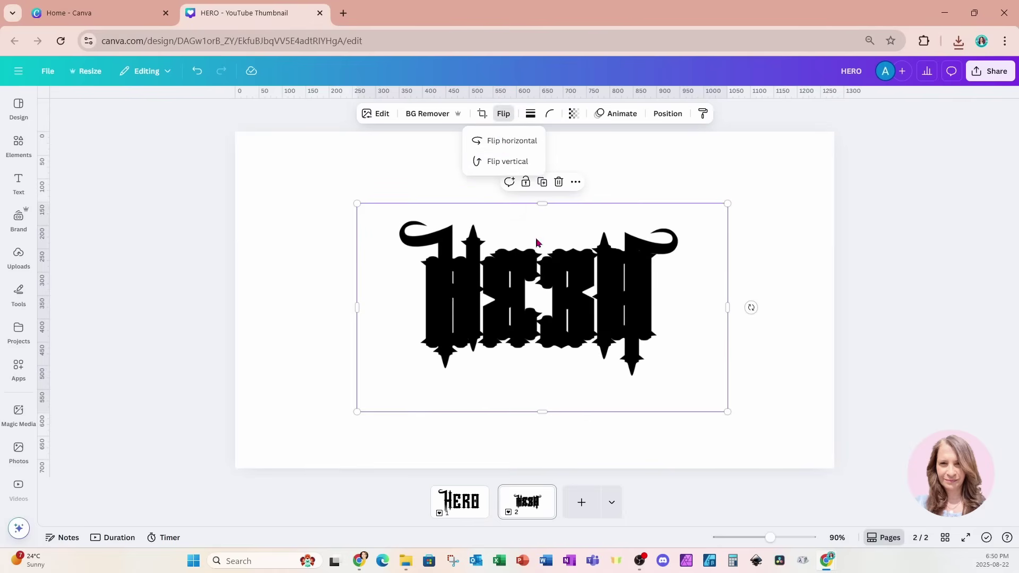
Crop the flipped copy to the lower spikes of the H and align them with the bottom of the O
drag(541, 203, 538, 339)
drag(360, 377, 641, 357)
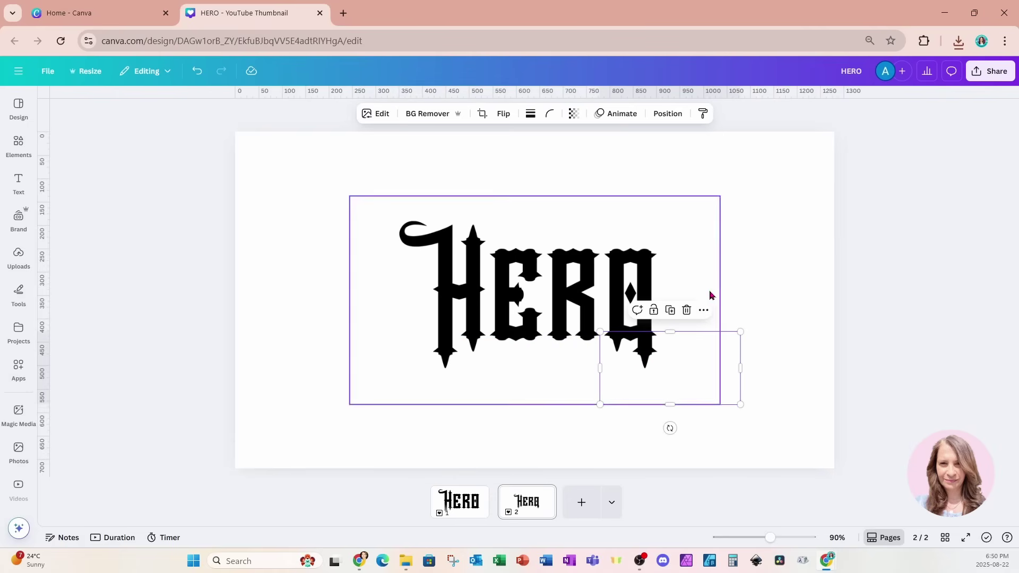
click(787, 243)
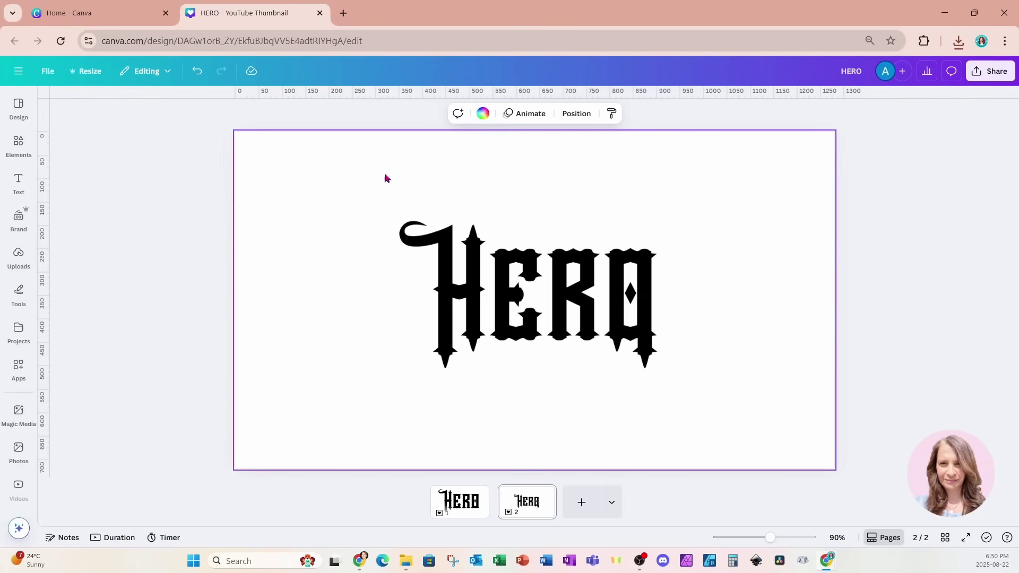
Enlarge the HERO image and the cropped spikes together so the lettering fills more of the page
drag(301, 174, 827, 443)
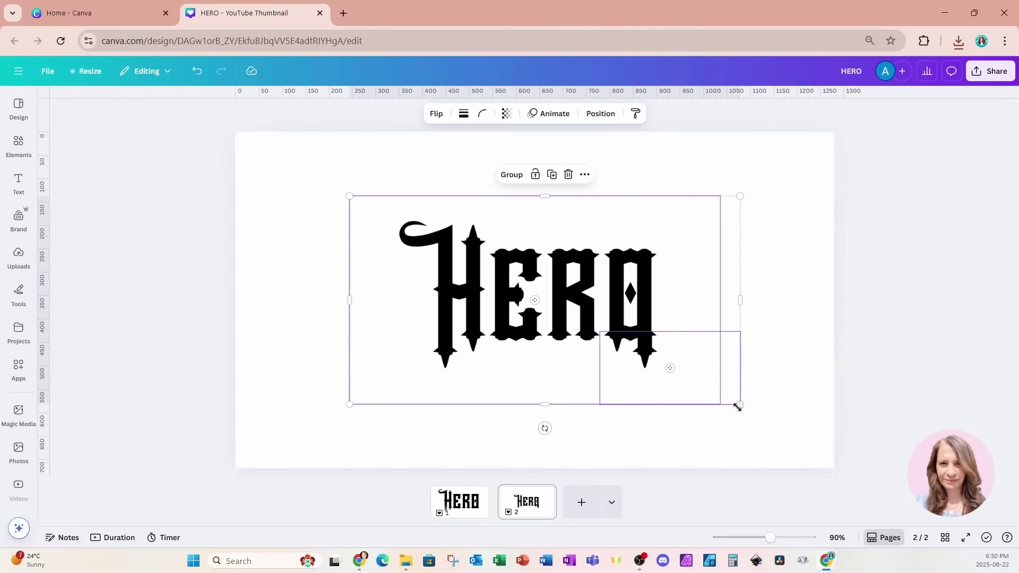
drag(737, 405, 840, 453)
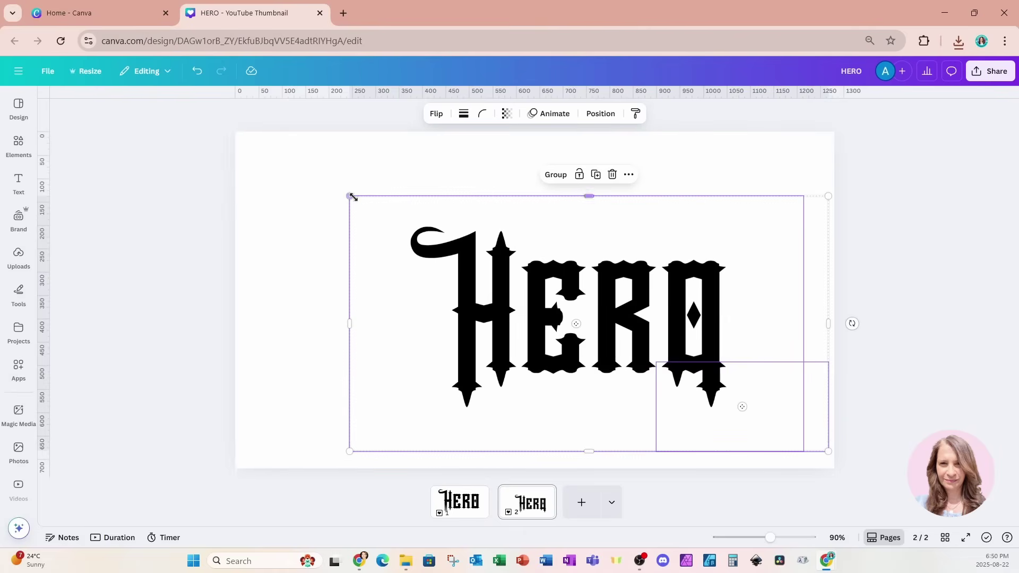
drag(353, 197, 282, 182)
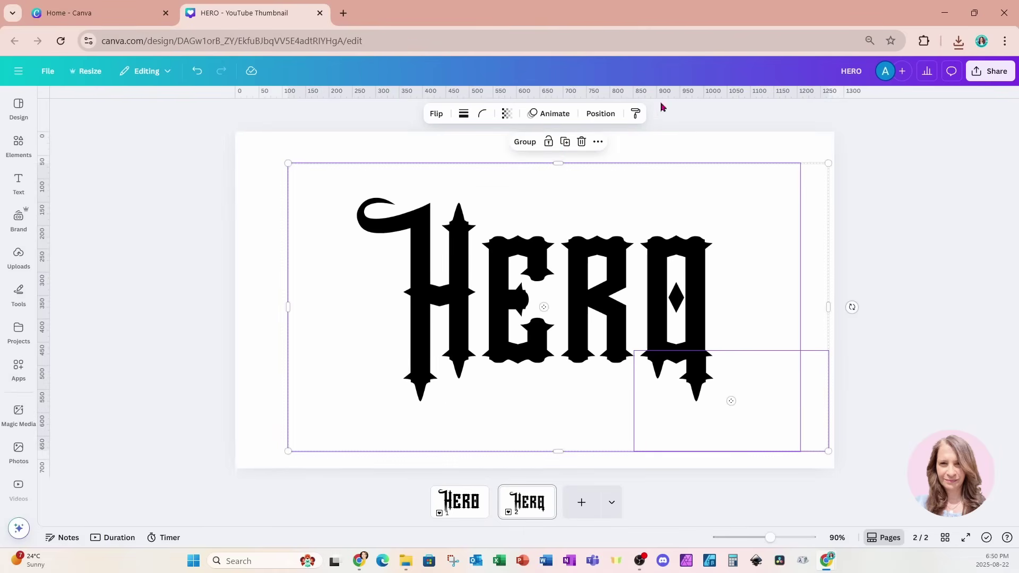
Compare the lower tips of the H and the O against a temporary horizontal guide, and remove the guide
drag(662, 94, 442, 402)
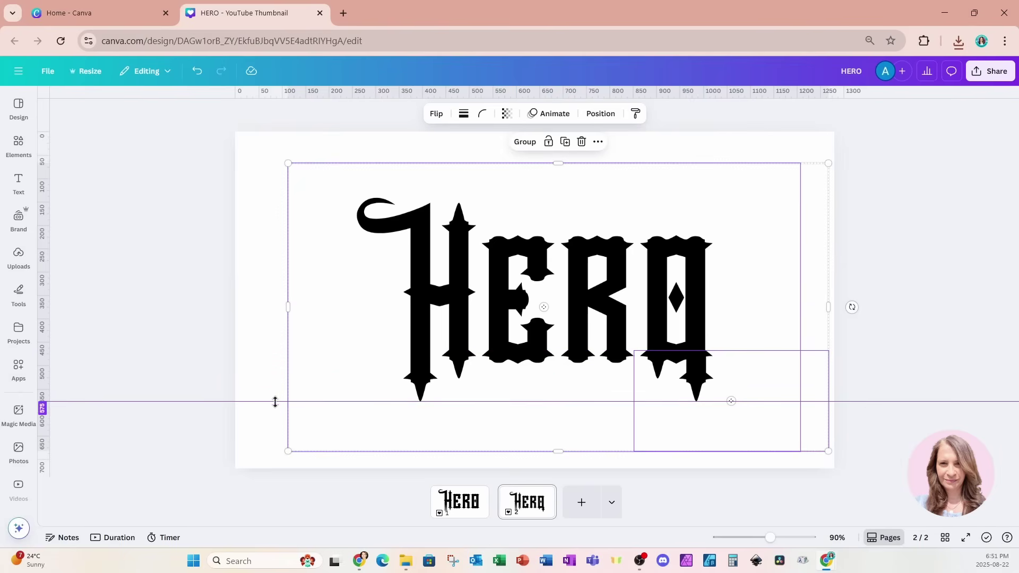
drag(275, 402, 265, 499)
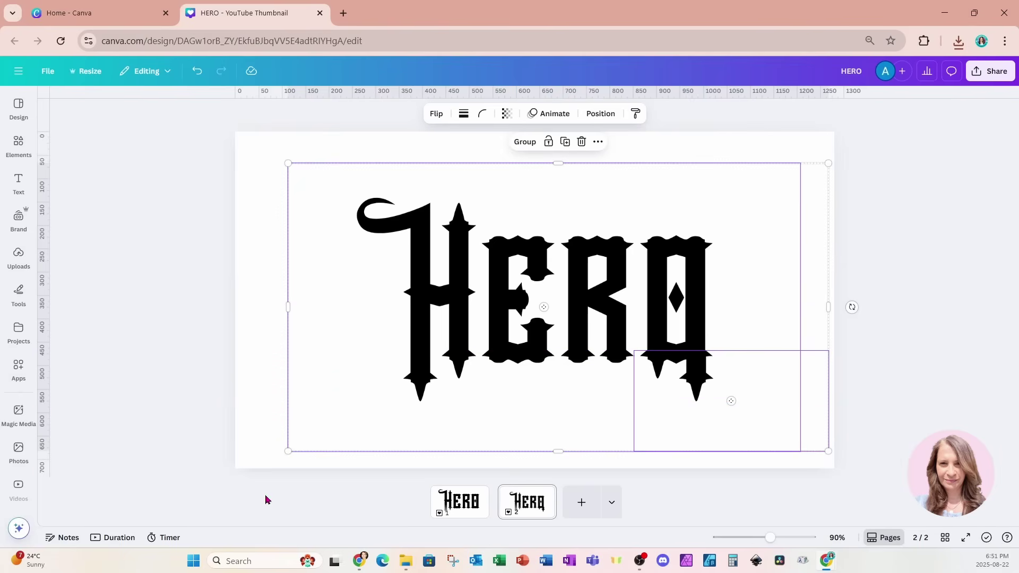
click(195, 322)
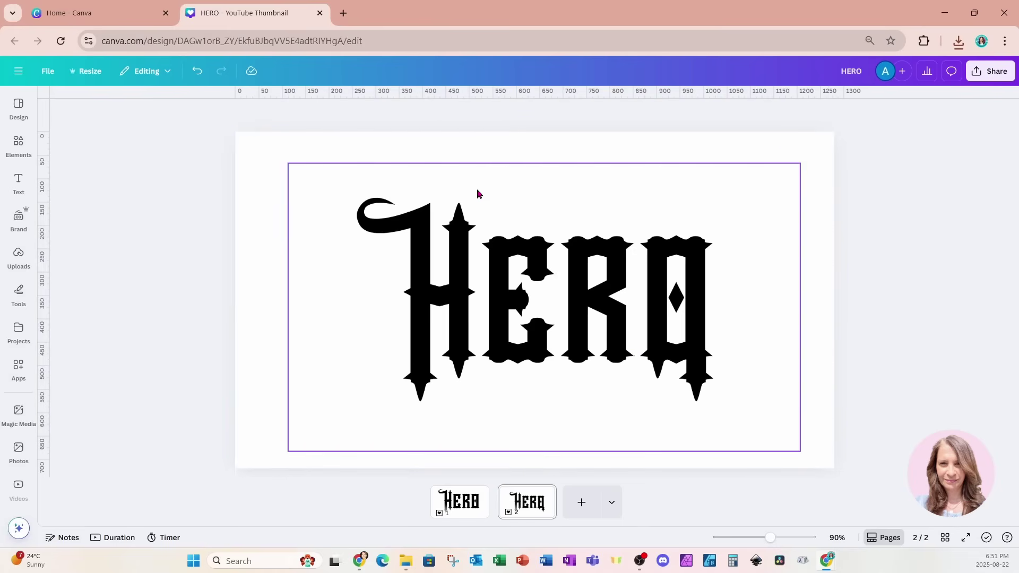
Add a grey rectangle and stretch it to cover the whole HERO lettering
click(251, 207)
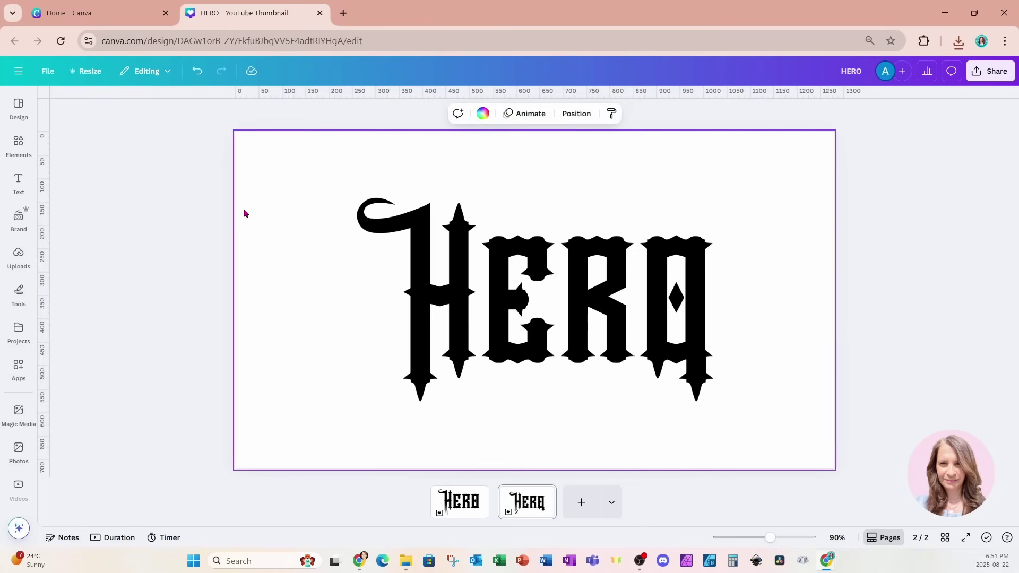
key(r)
drag(545, 316, 749, 267)
drag(537, 276, 533, 417)
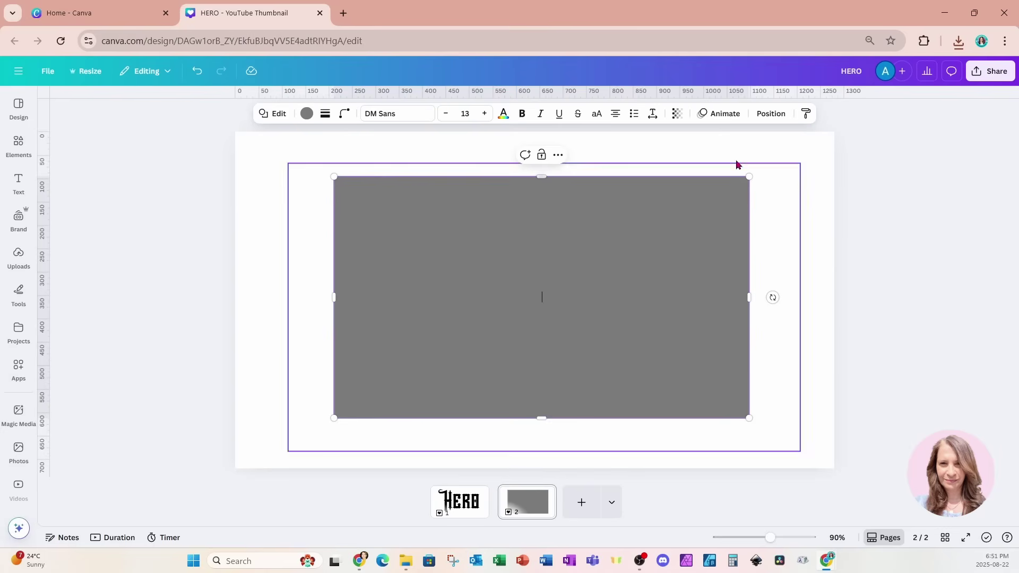
Move the grey rectangle's layer beneath both HERO images and extend its top and bottom edges slightly
click(771, 114)
click(175, 131)
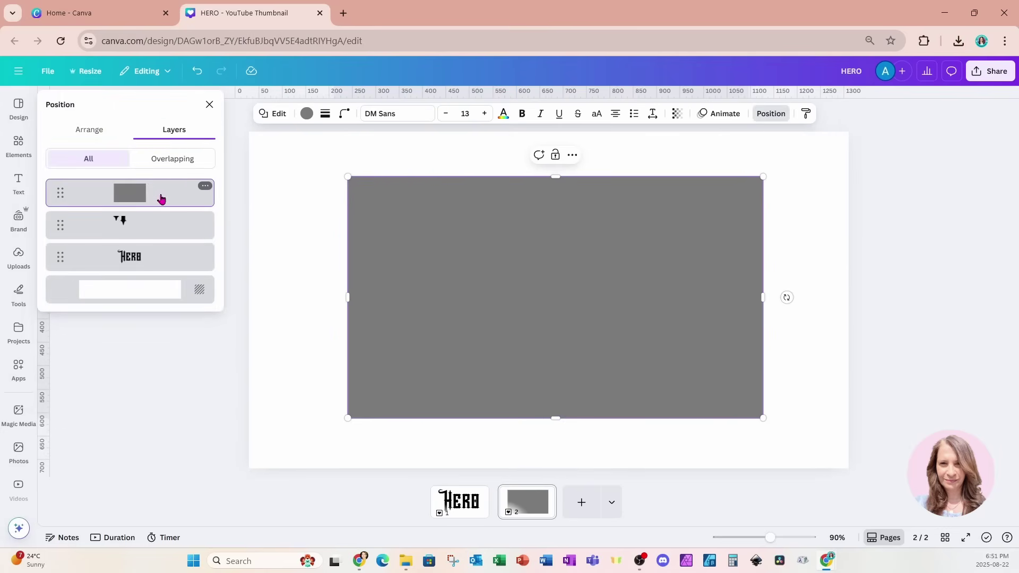
drag(162, 199, 159, 275)
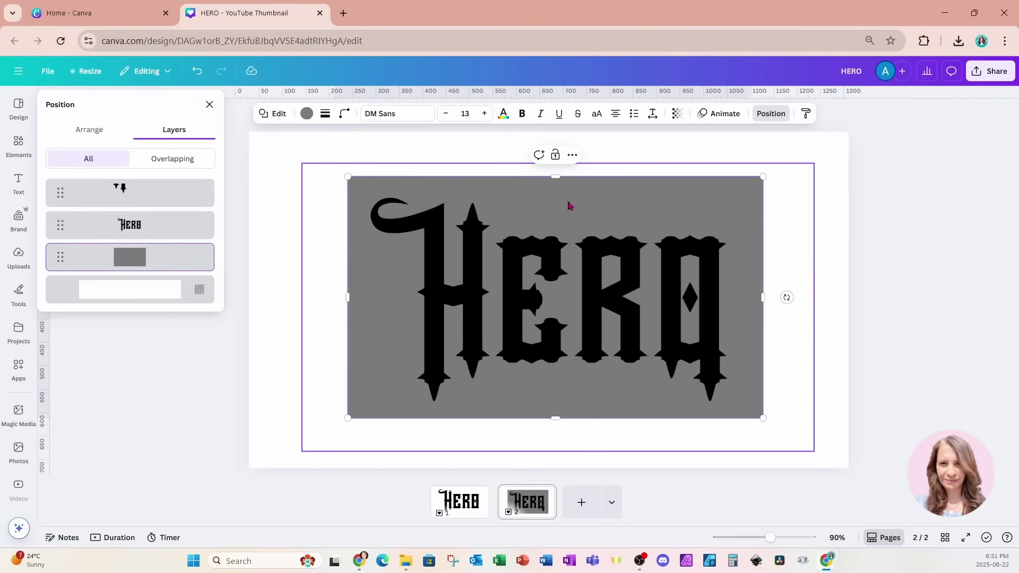
drag(555, 420, 555, 427)
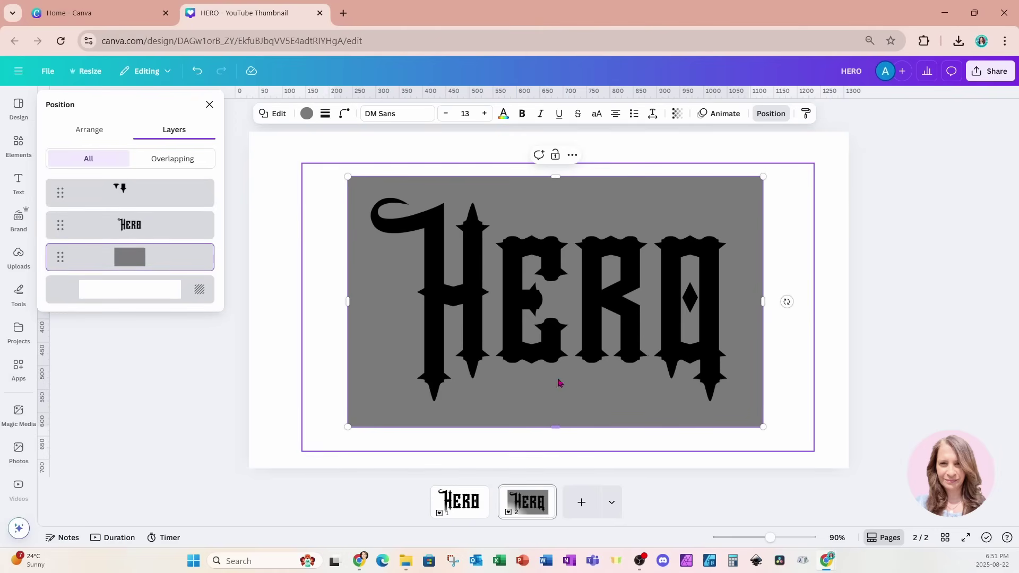
drag(555, 176, 559, 170)
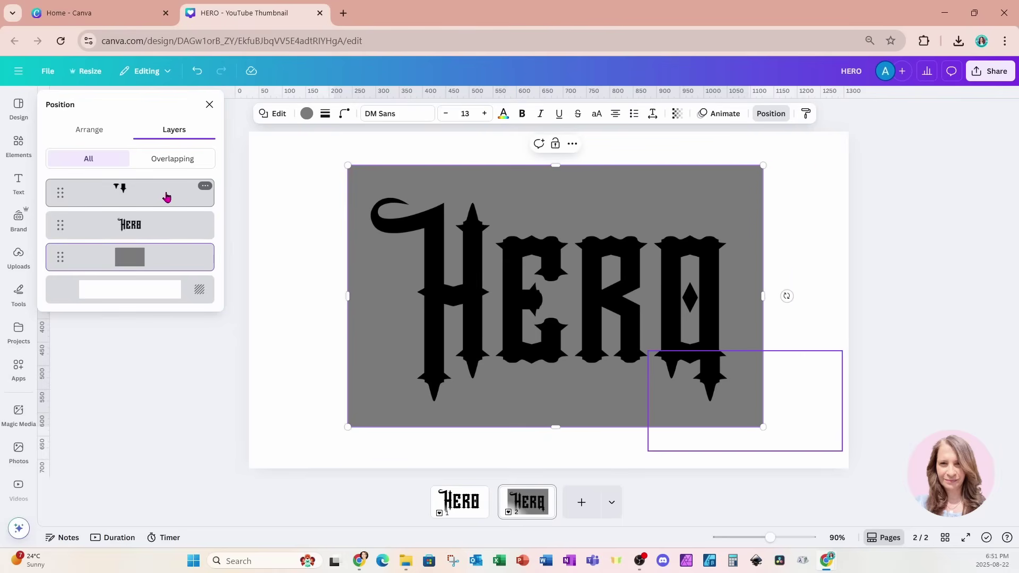
Apply a custom duotone with #FFFFFF shadows and highlights to the HERO image and copy that style onto the cropped spikes
click(140, 233)
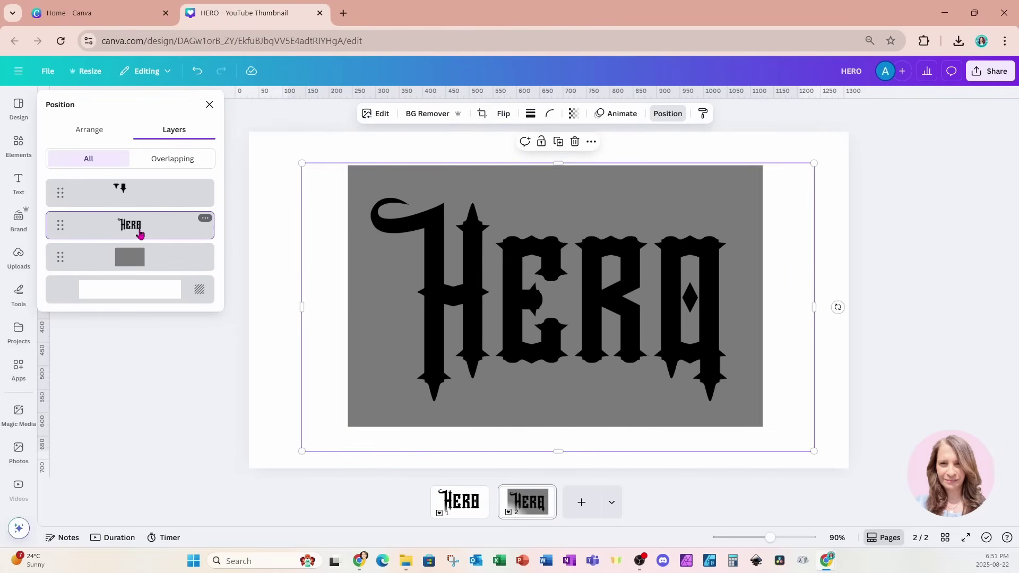
click(378, 116)
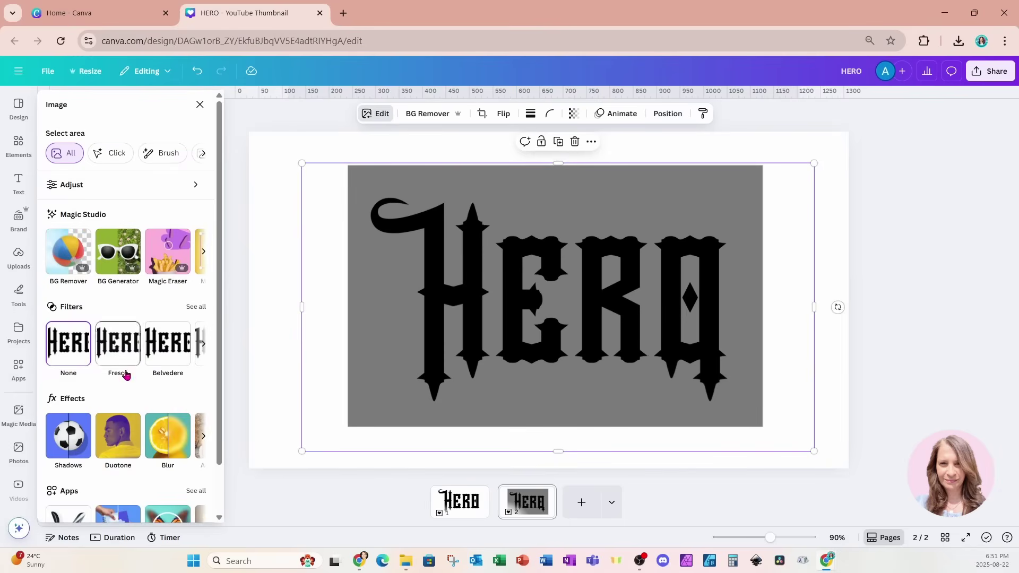
click(117, 449)
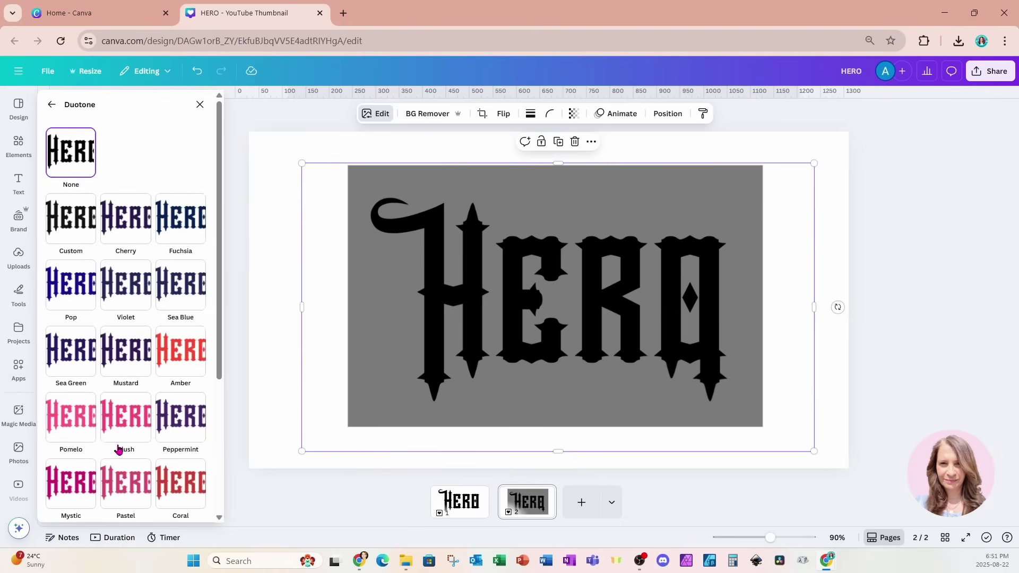
click(73, 226)
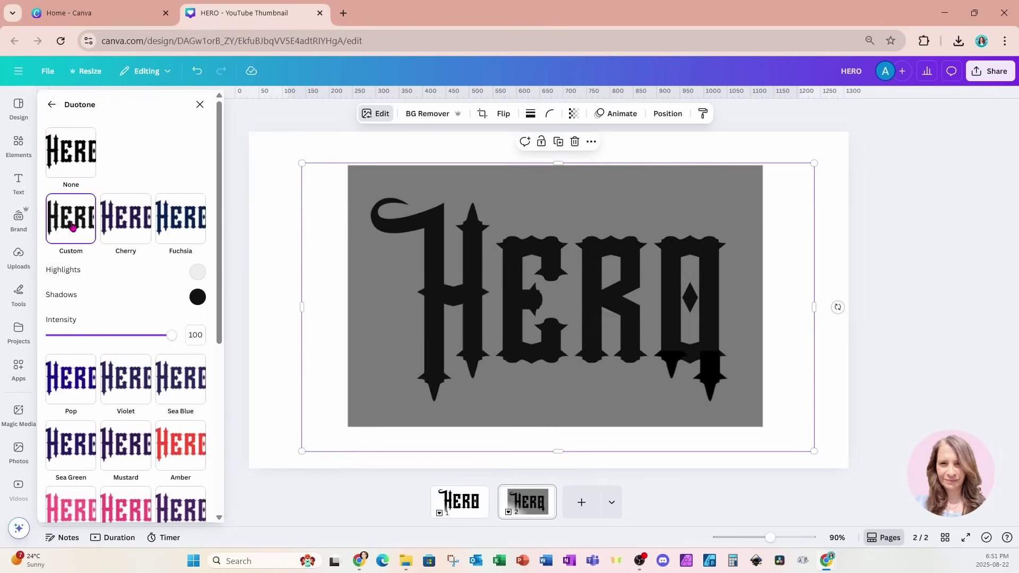
click(195, 298)
drag(201, 375, 179, 319)
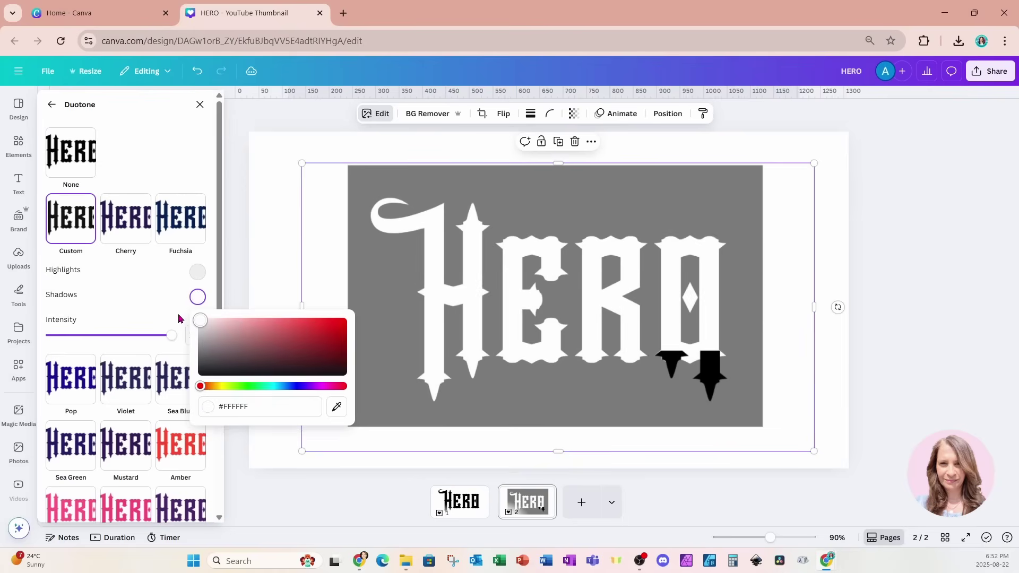
click(197, 274)
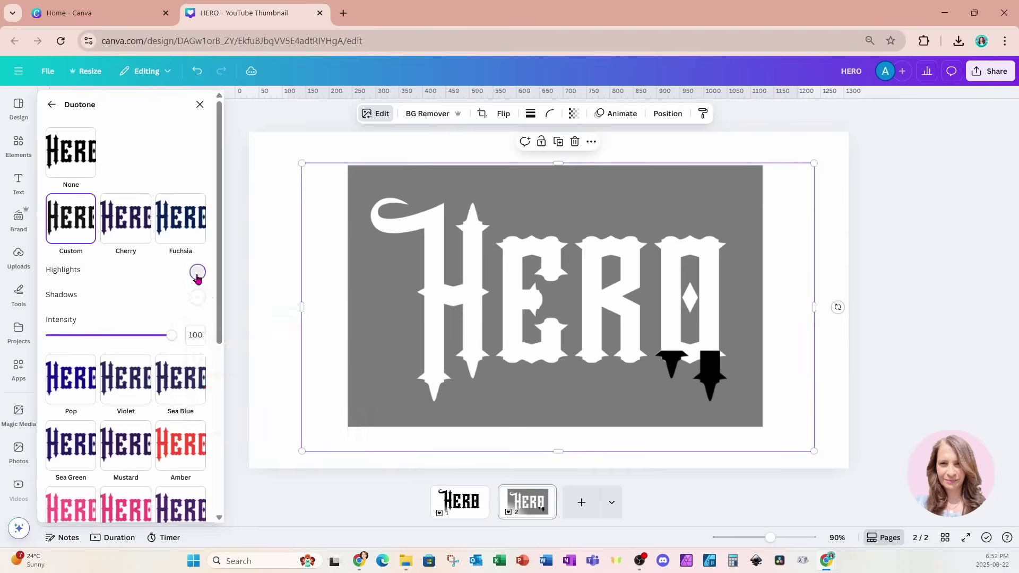
drag(200, 303, 202, 297)
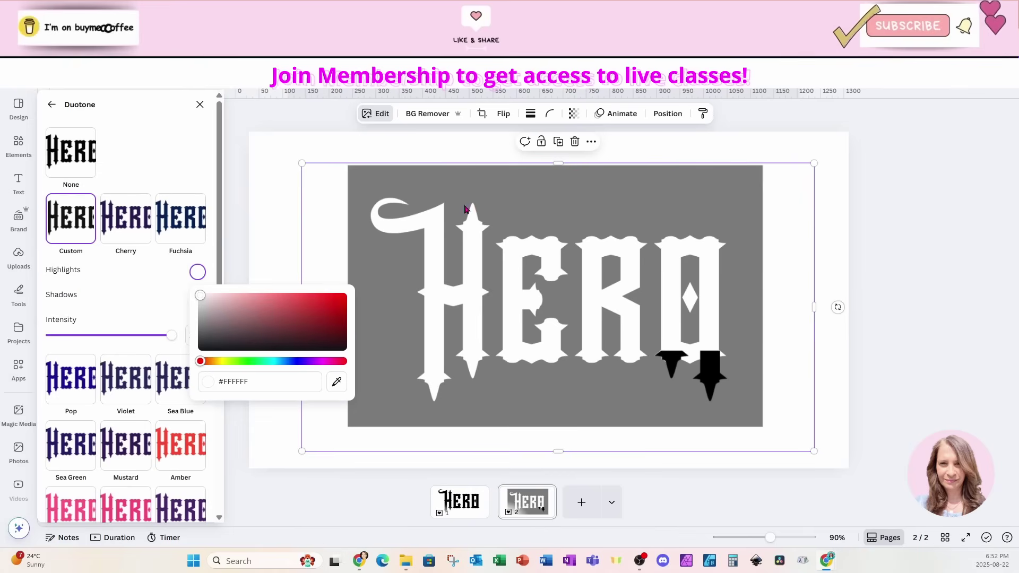
click(703, 114)
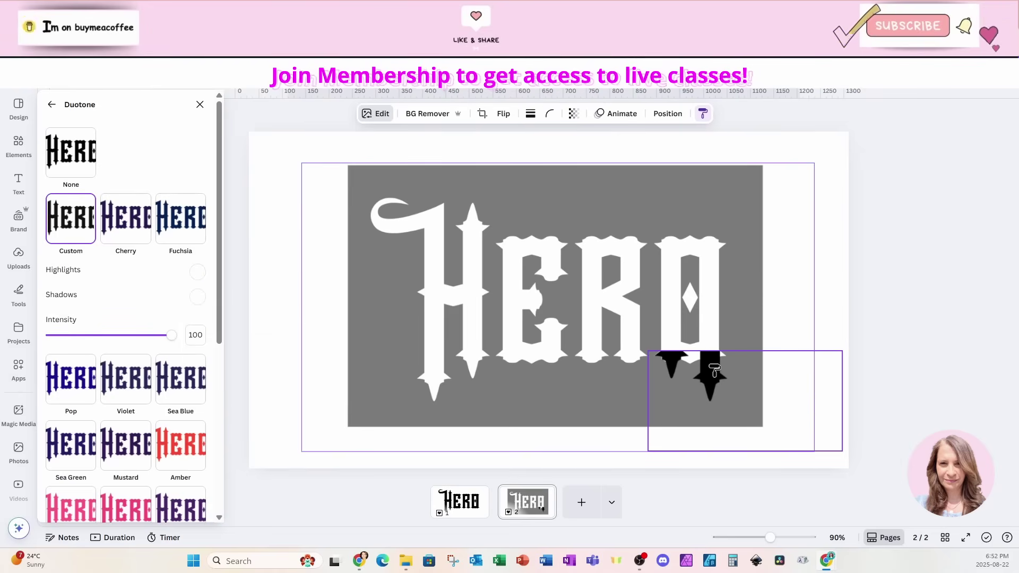
click(714, 373)
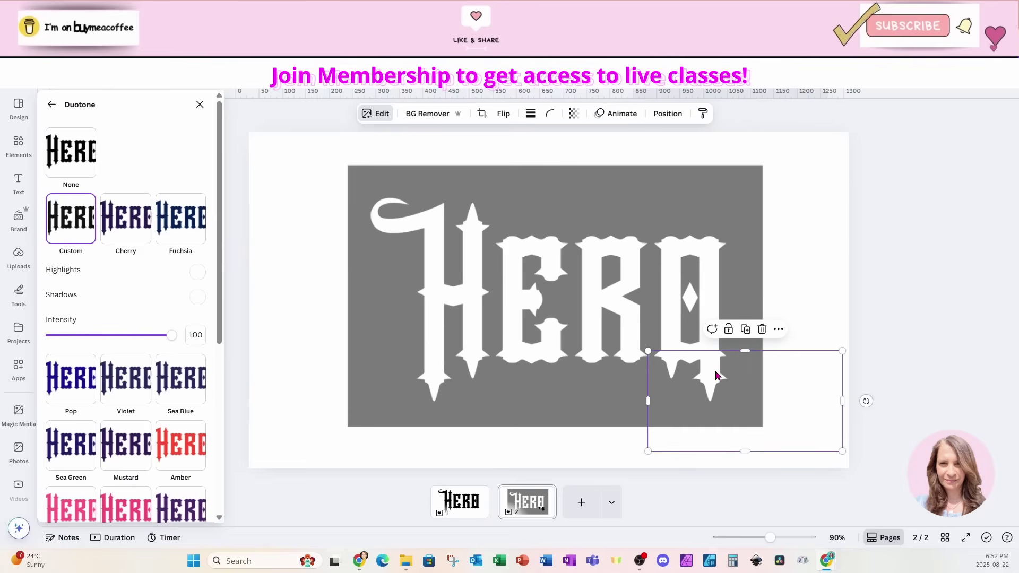
Change the grey background rectangle's fill color to black
click(669, 114)
click(135, 268)
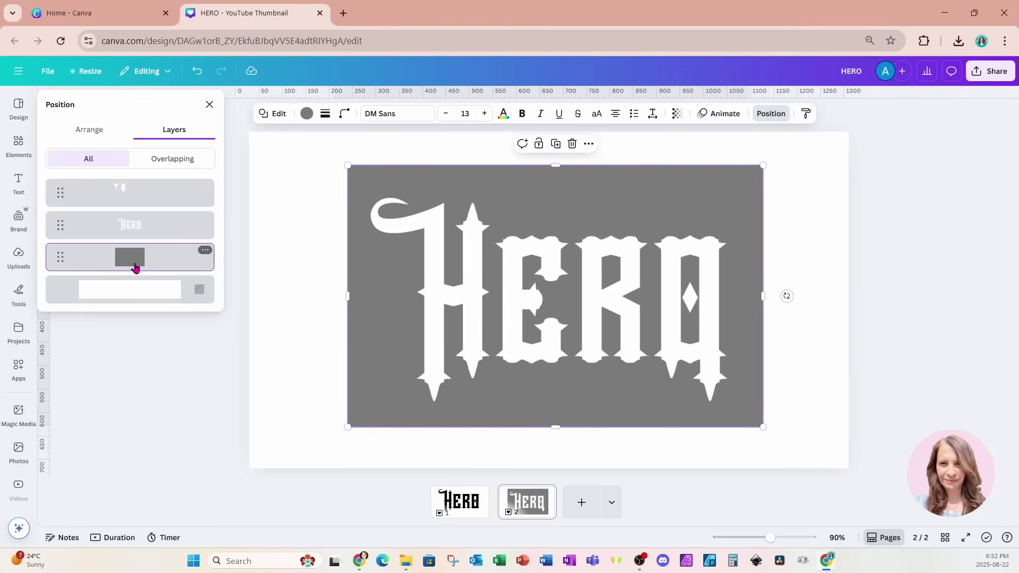
click(308, 115)
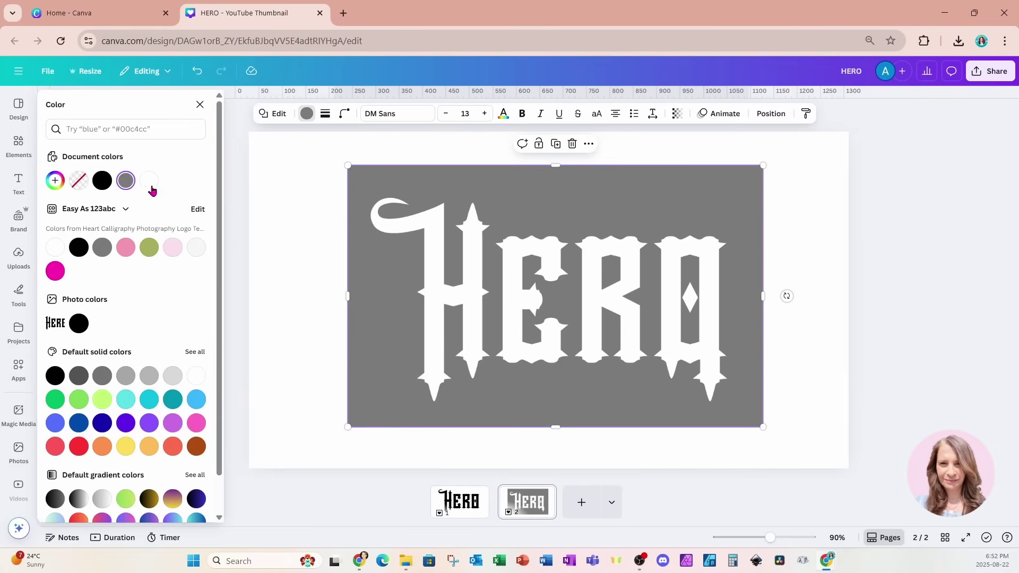
click(102, 181)
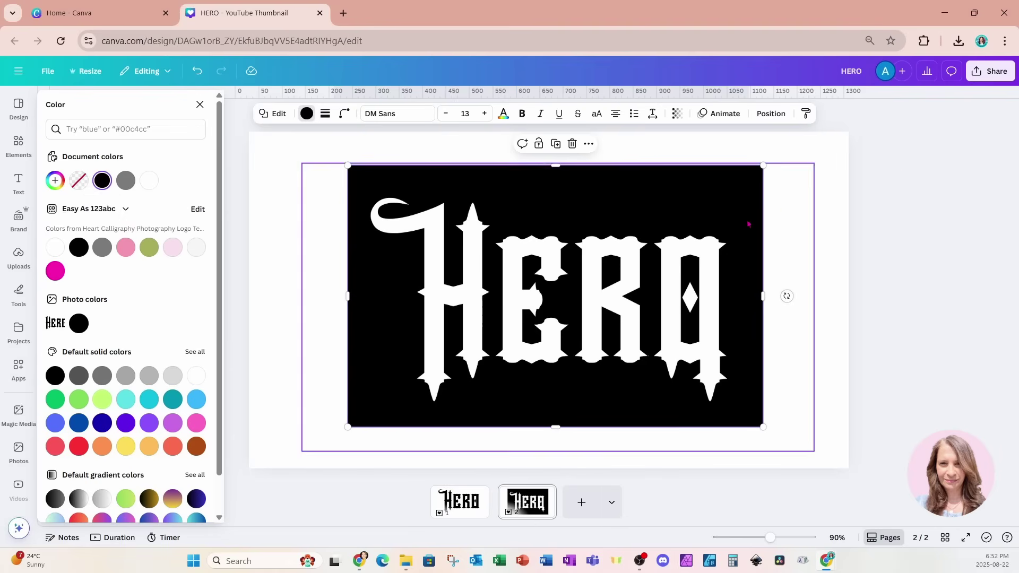
Download only the current page (Page 2) as a PNG at size 1 without a transparent background
click(990, 72)
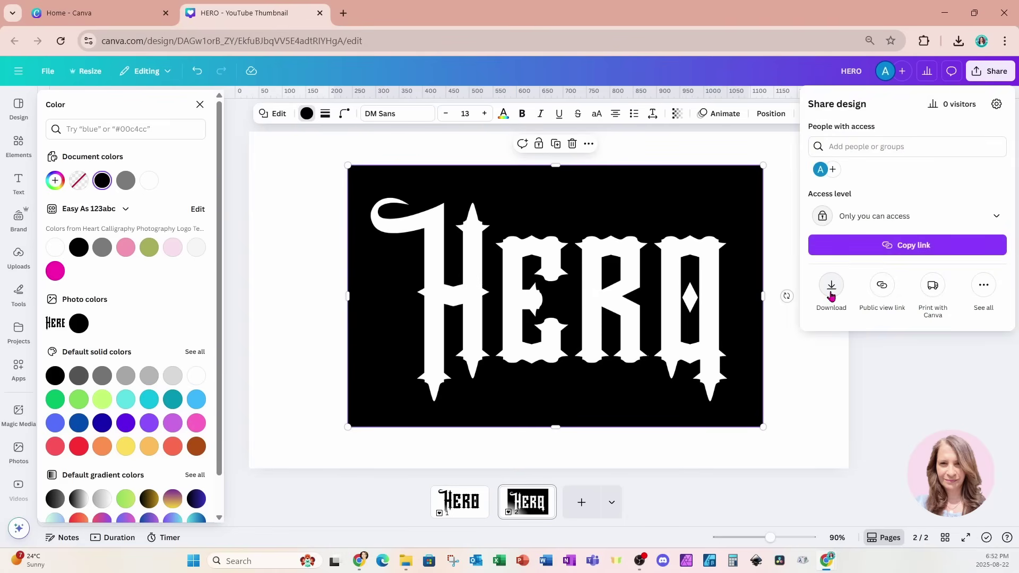
click(831, 286)
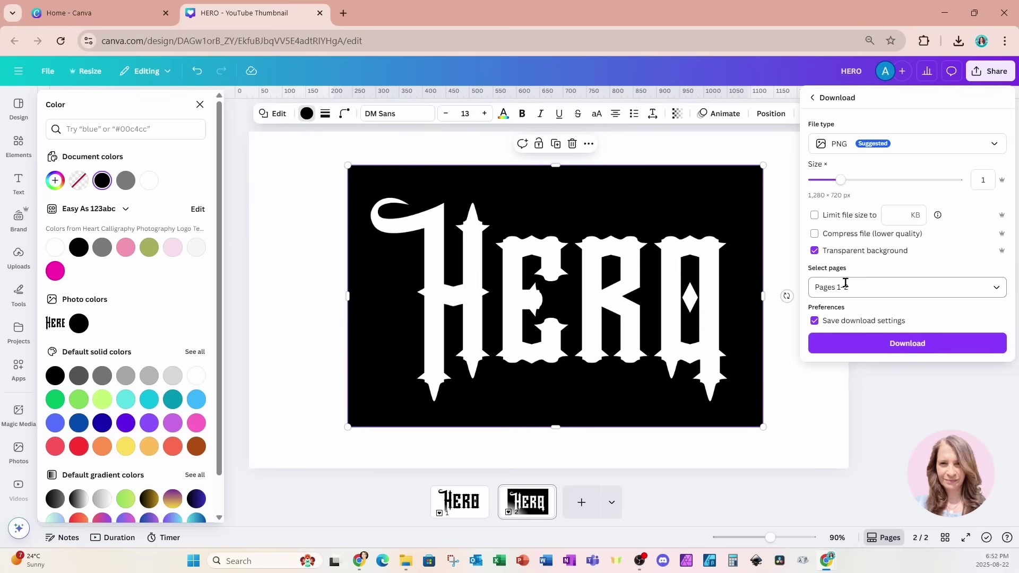
click(850, 284)
click(844, 337)
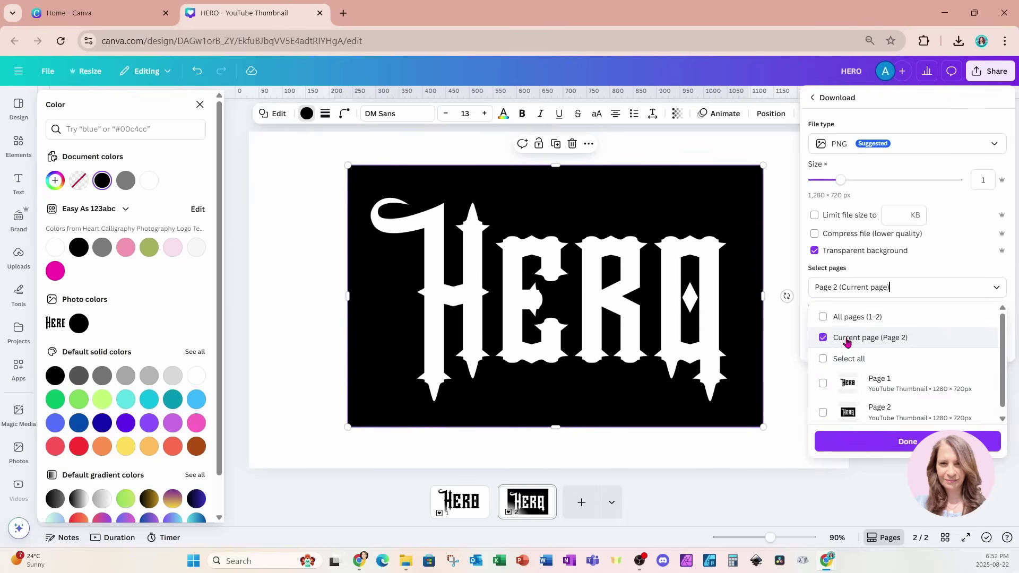
click(814, 250)
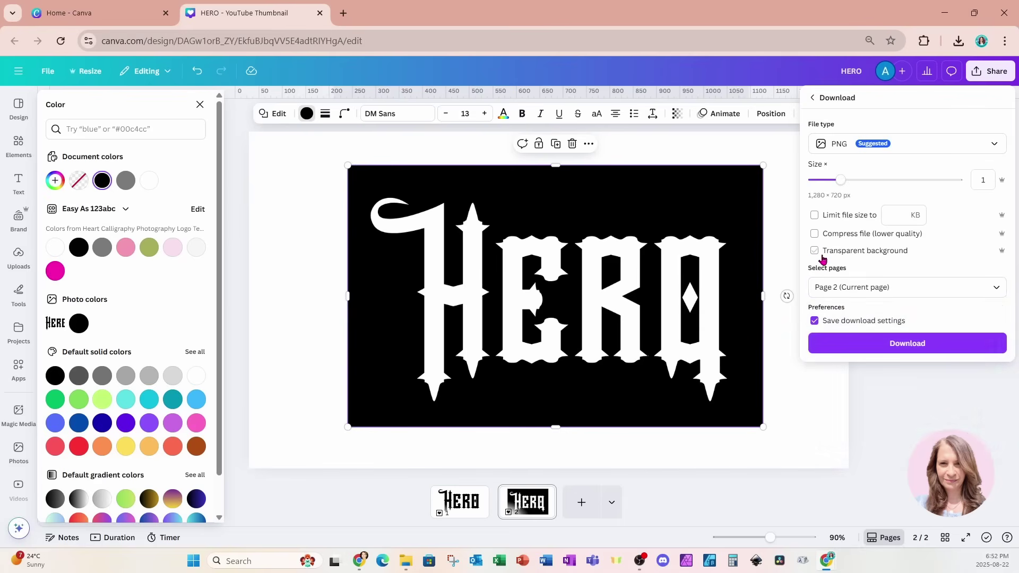
click(826, 346)
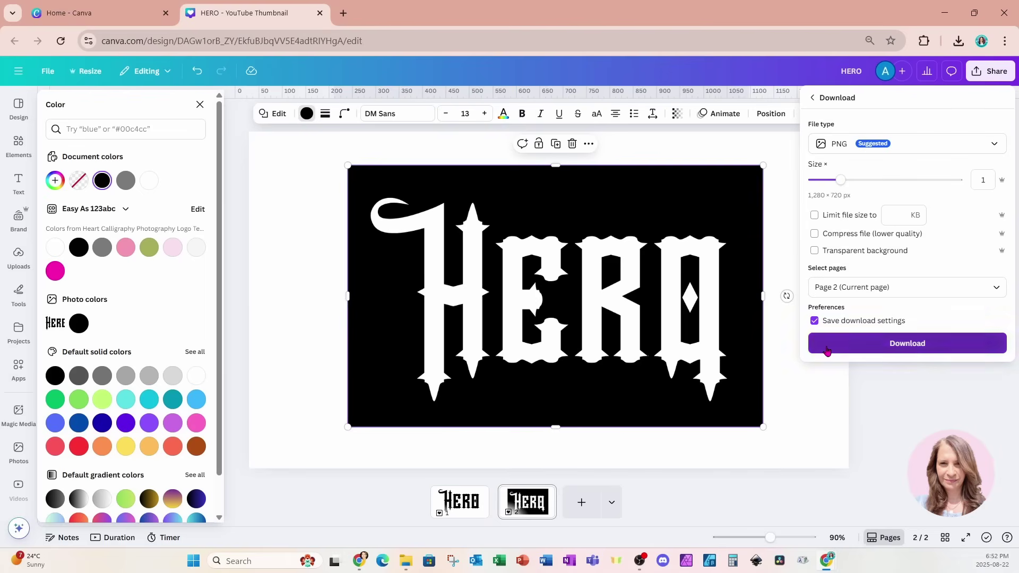
Add a blank third page and place the downloaded HERO (1).png on it
click(583, 503)
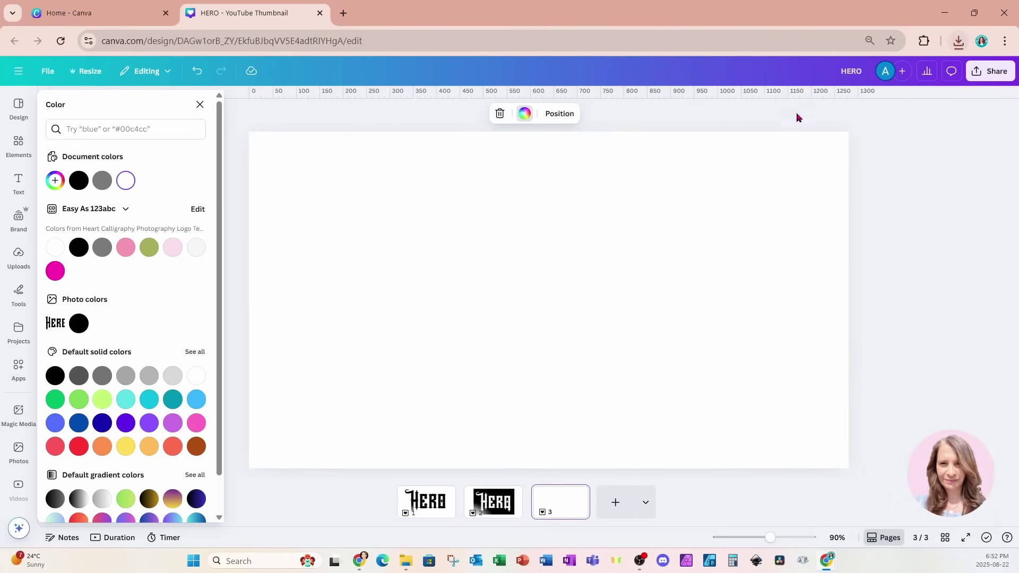
click(953, 45)
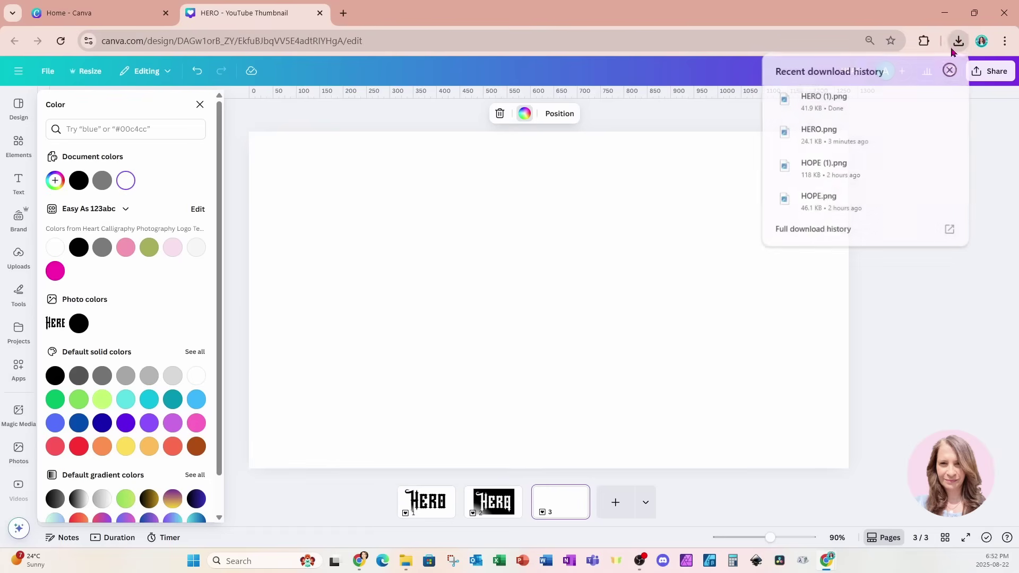
drag(841, 97, 543, 318)
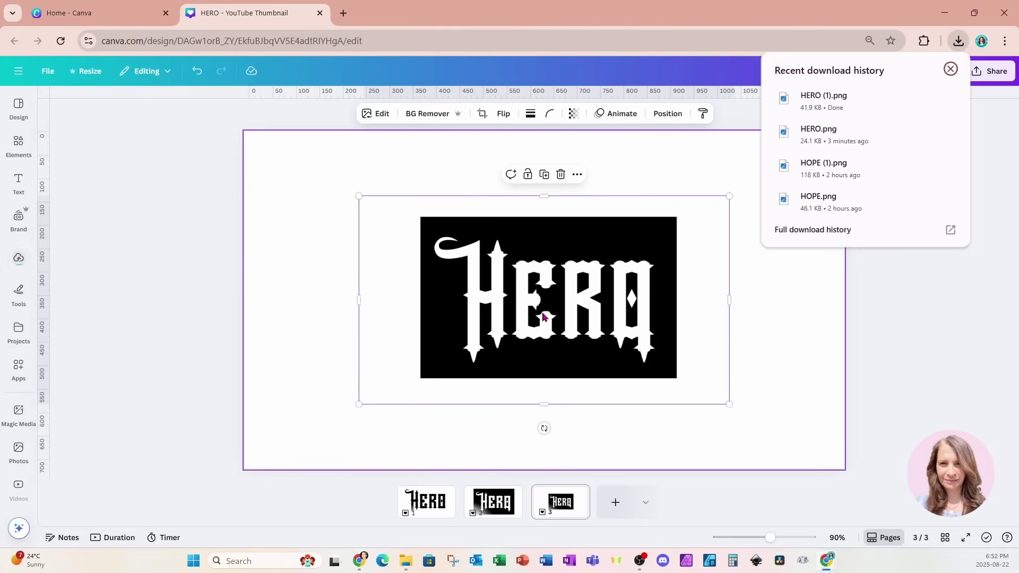
Remove the background of the placed HERO image so the white letters are cut out of the black rectangle
click(19, 261)
click(19, 261)
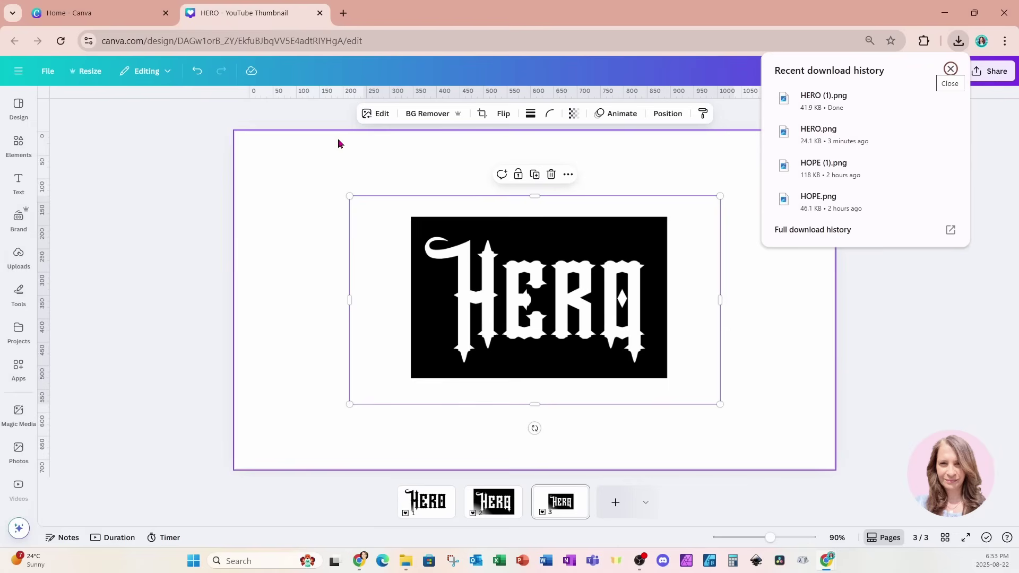
click(420, 115)
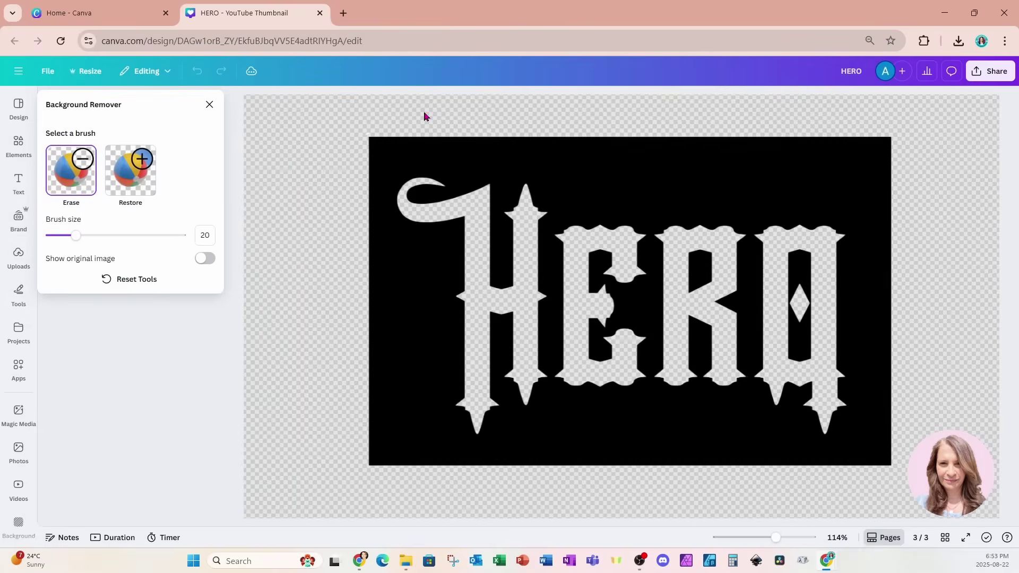
click(210, 104)
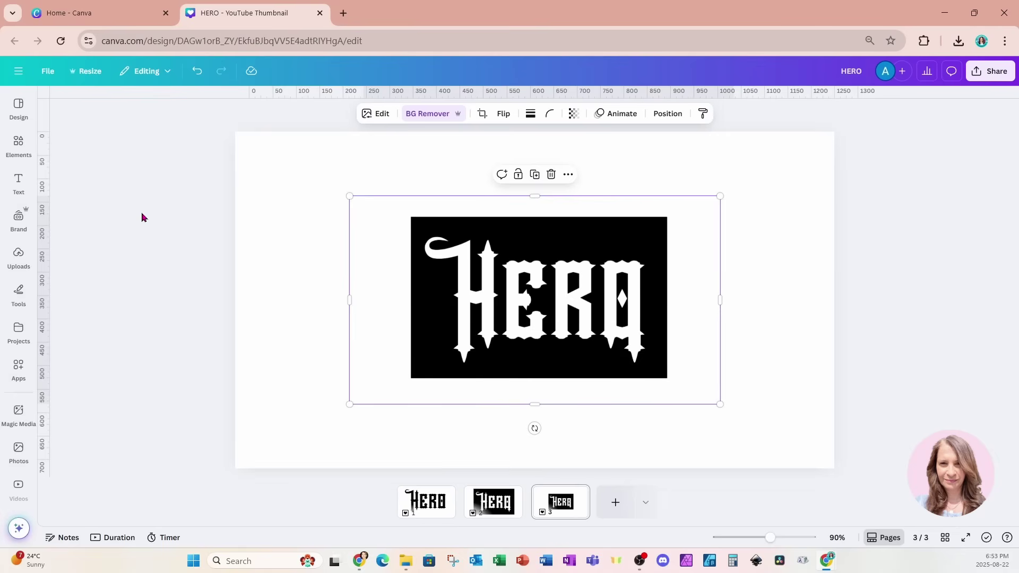
Add the first recently used pastel holographic swirl image to the page and open its info
click(18, 144)
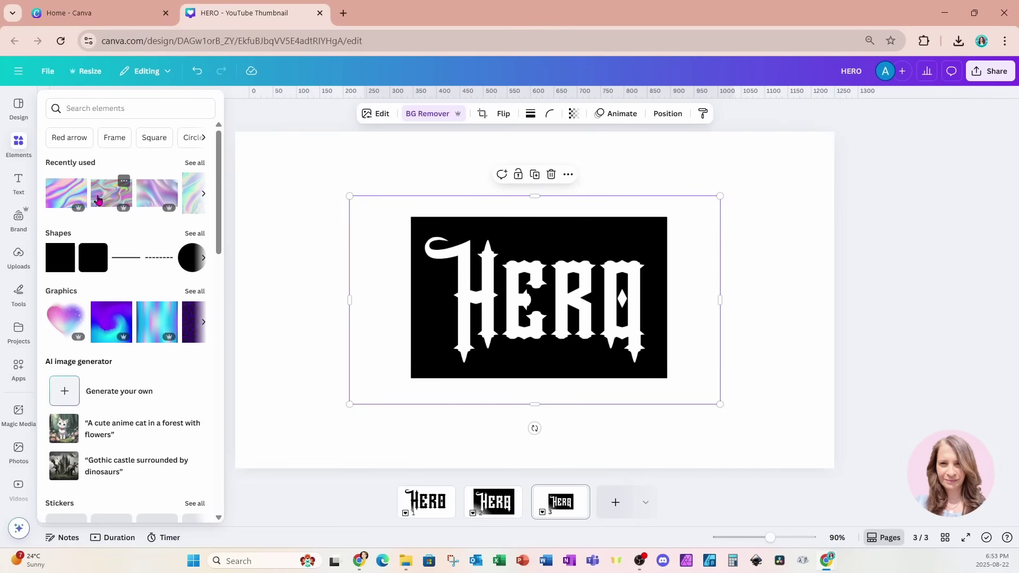
click(57, 202)
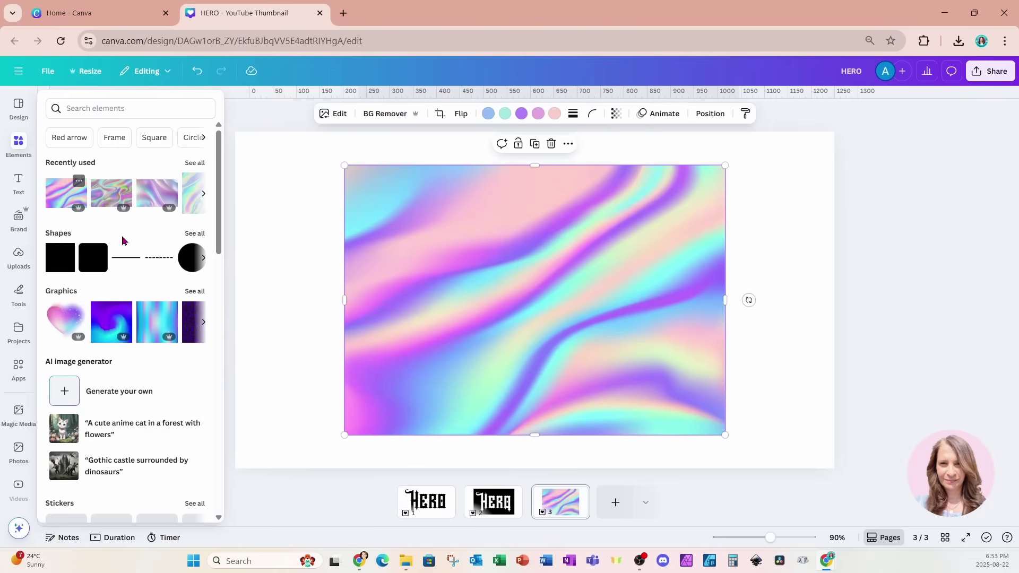
click(224, 287)
click(571, 150)
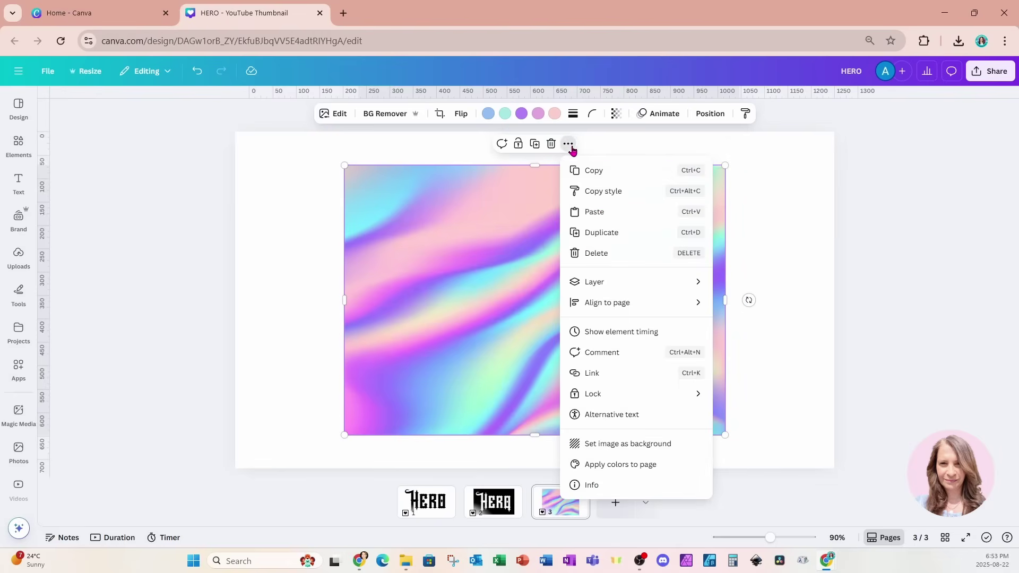
click(604, 487)
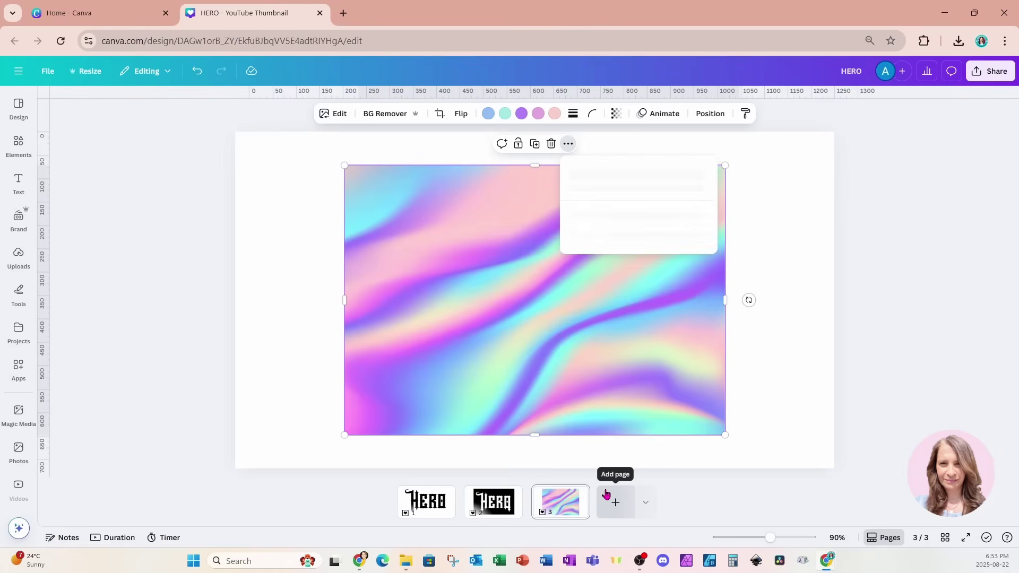
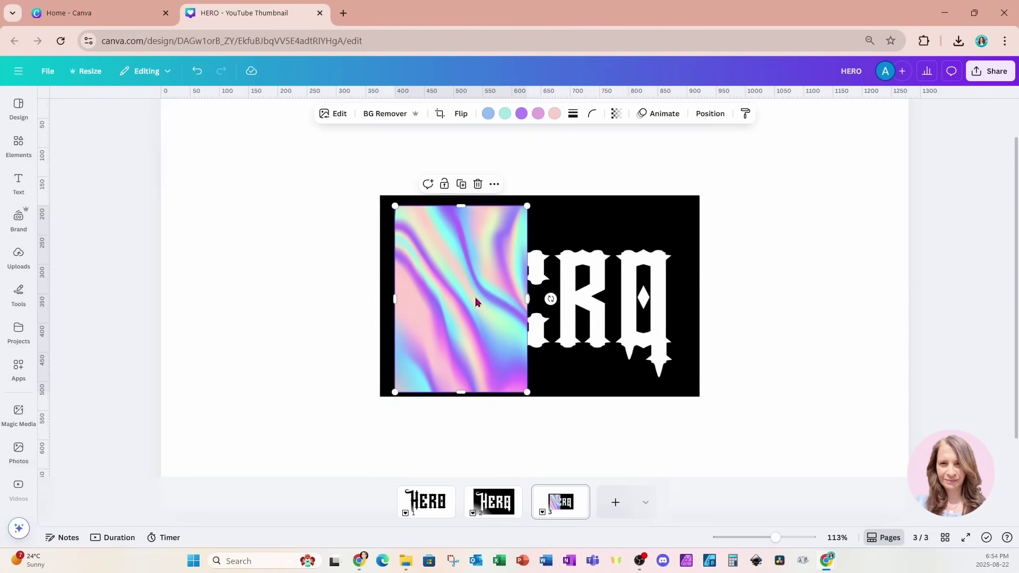
Duplicate the holographic image and place the copy flush beside the original so the pair covers the whole HERO lettering
click(461, 184)
drag(479, 303, 680, 303)
click(479, 318)
shift+click(594, 338)
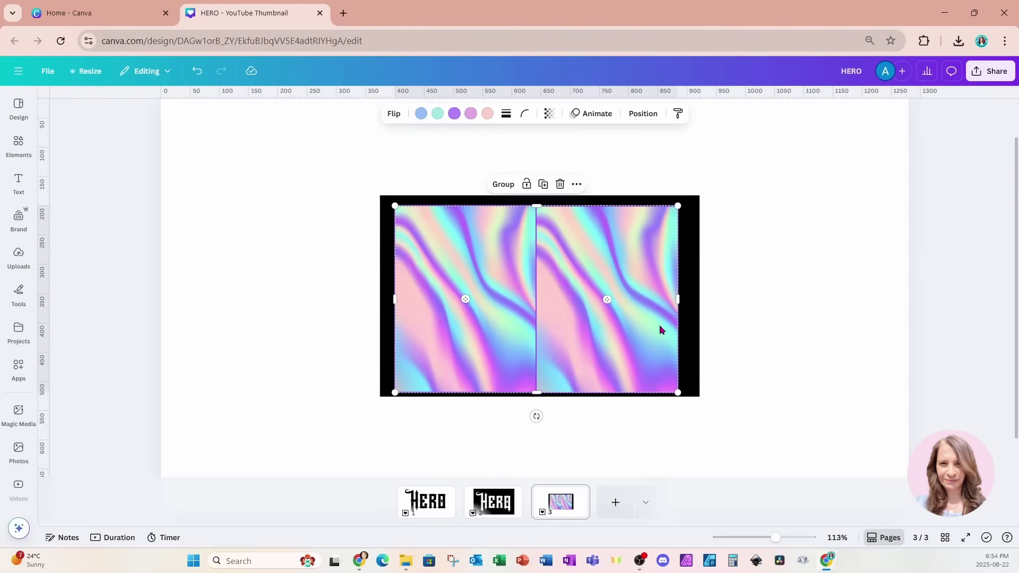
Move the HERO cutout's layer above both holographic images
click(642, 113)
click(150, 260)
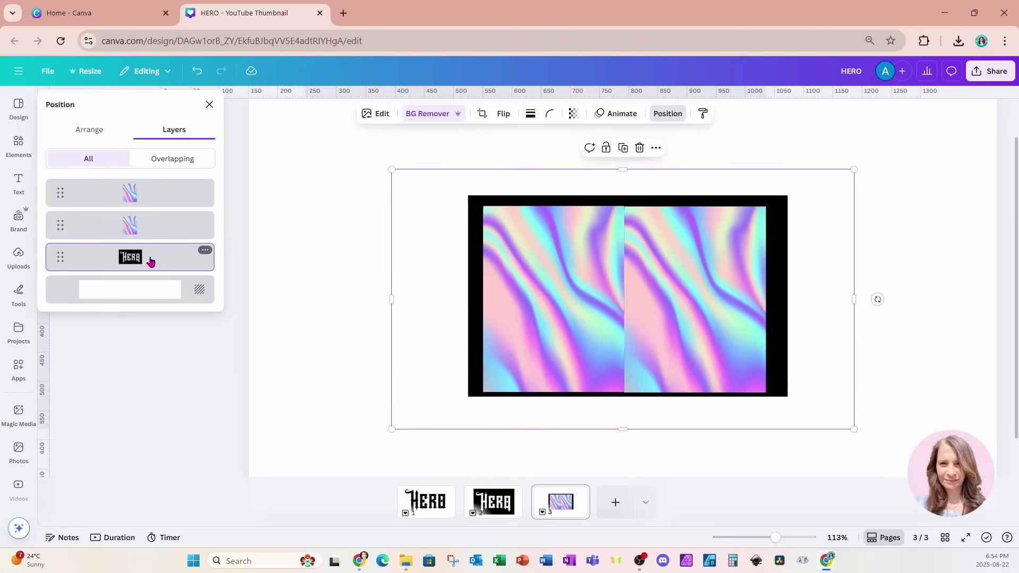
drag(150, 260, 157, 189)
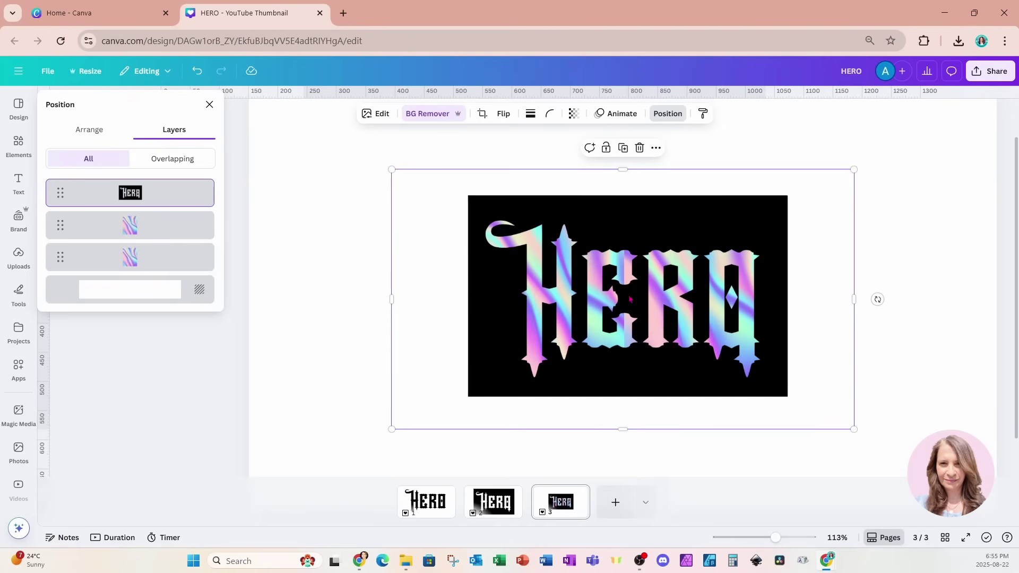
Shift the seam between the two holographic images into the gap between E and R by narrowing one and widening the other
click(175, 227)
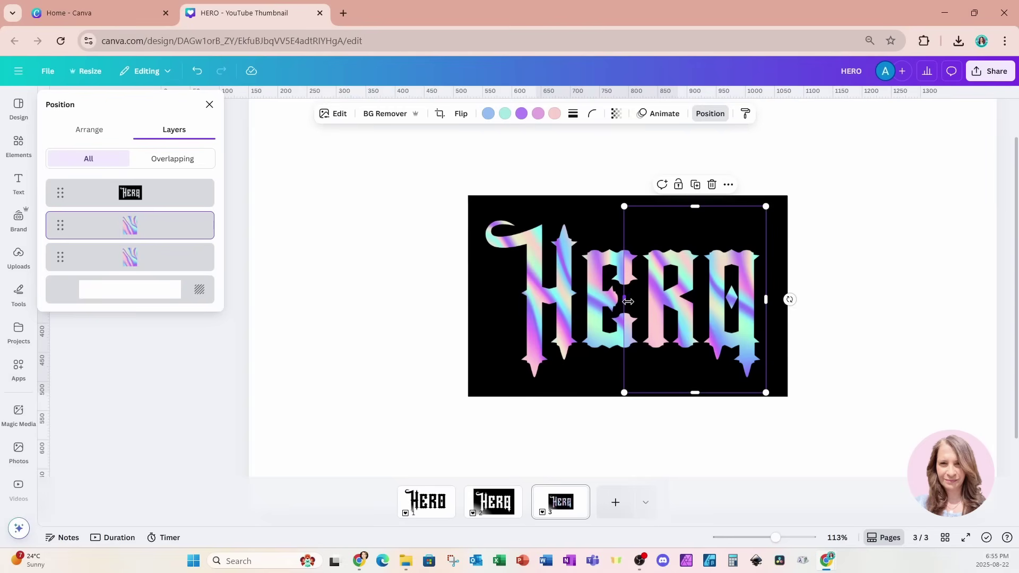
drag(626, 303, 644, 301)
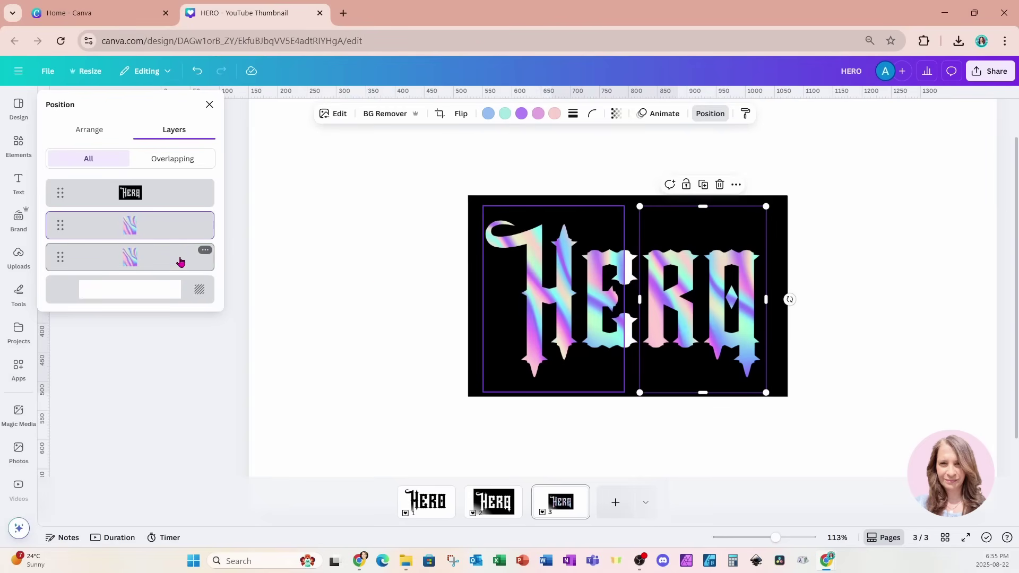
click(179, 260)
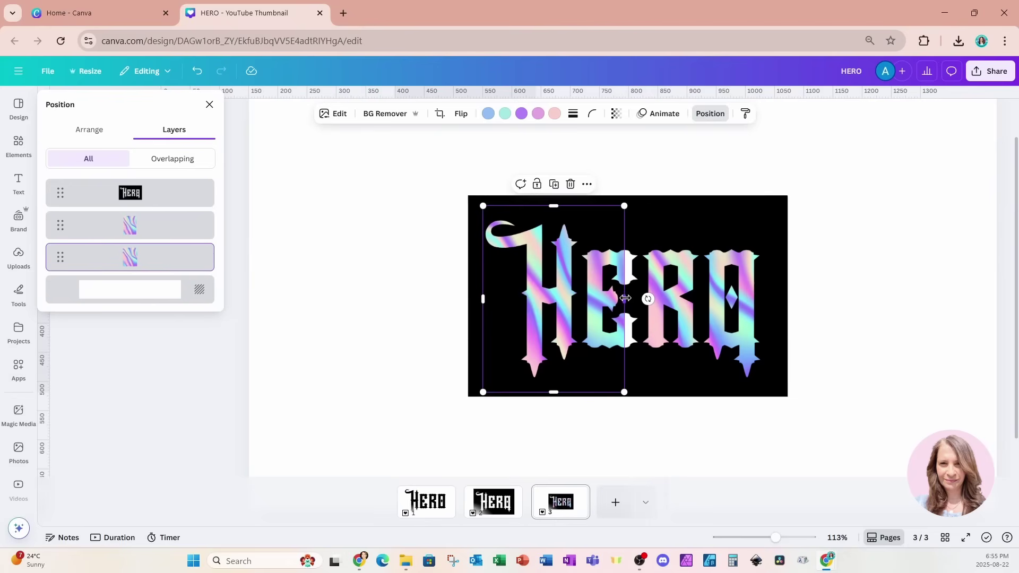
drag(624, 299, 639, 298)
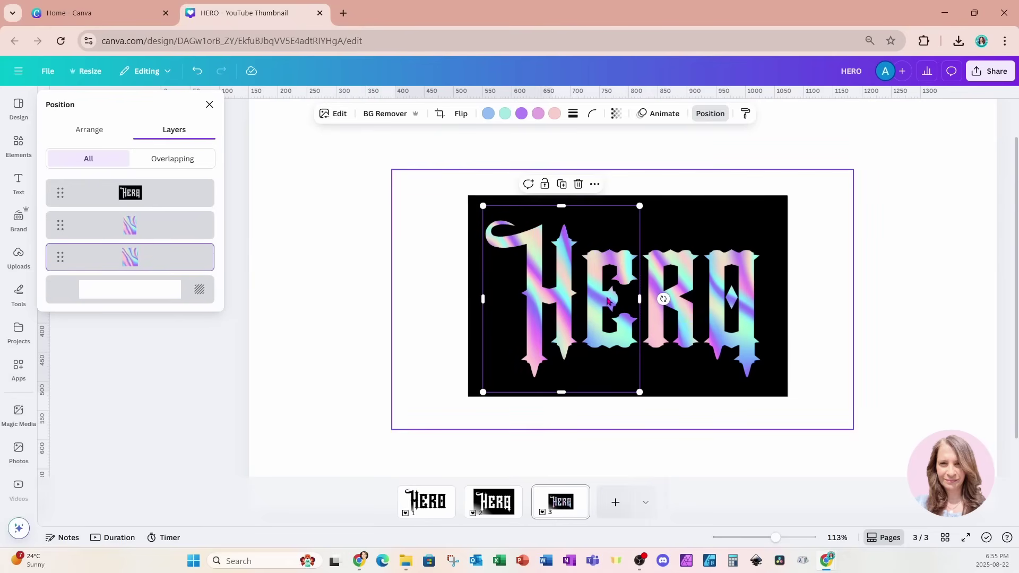
Enlarge the HERO cutout and both holographic images together so the cutout spans the whole page
click(842, 195)
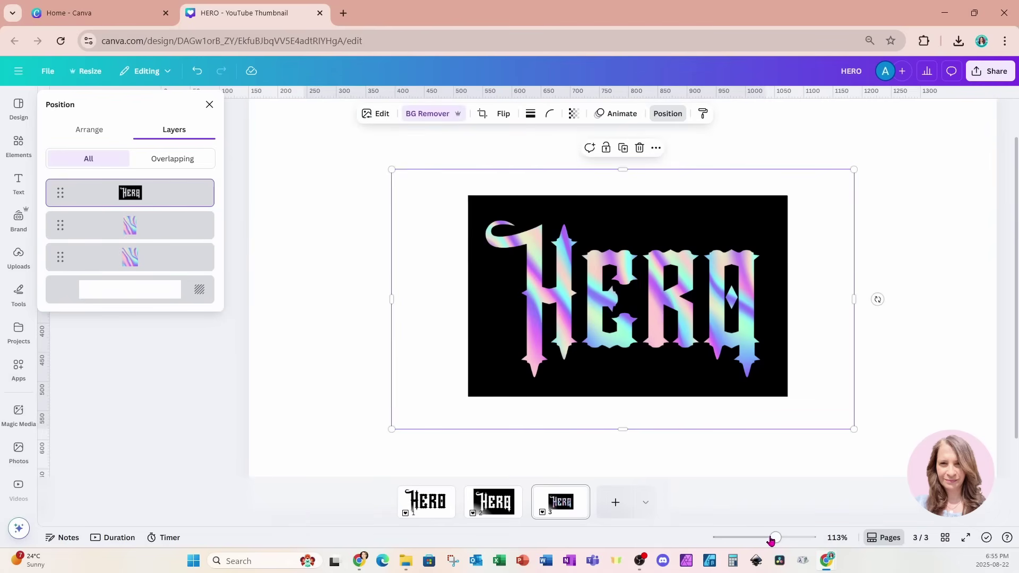
drag(770, 538, 764, 538)
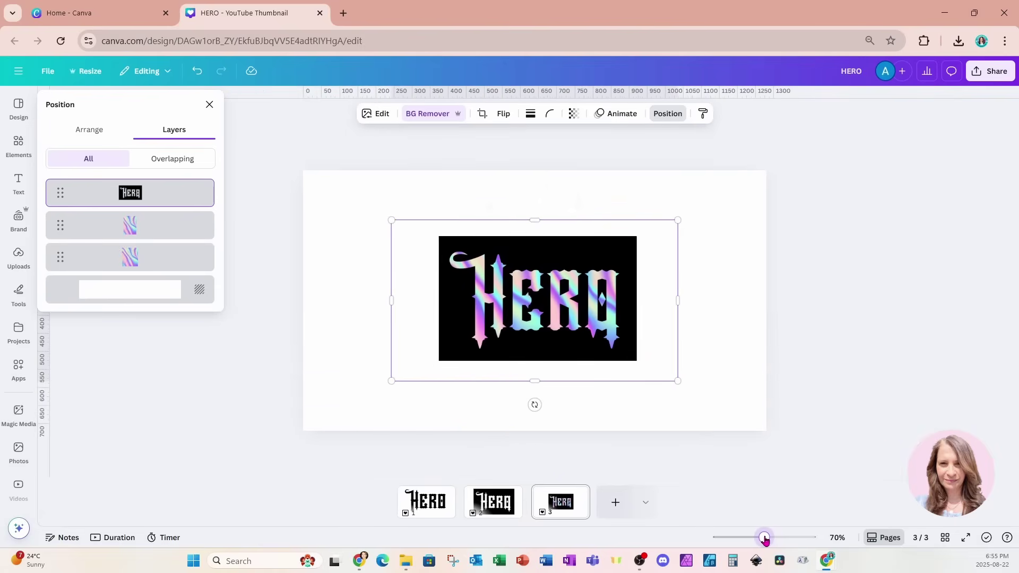
drag(329, 199, 833, 430)
drag(677, 381, 778, 431)
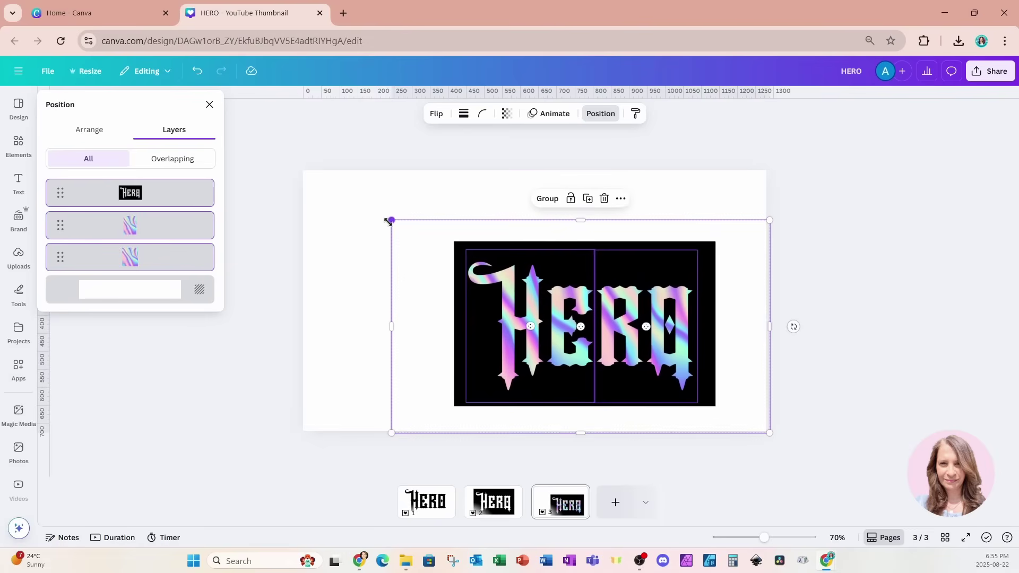
drag(391, 220, 287, 191)
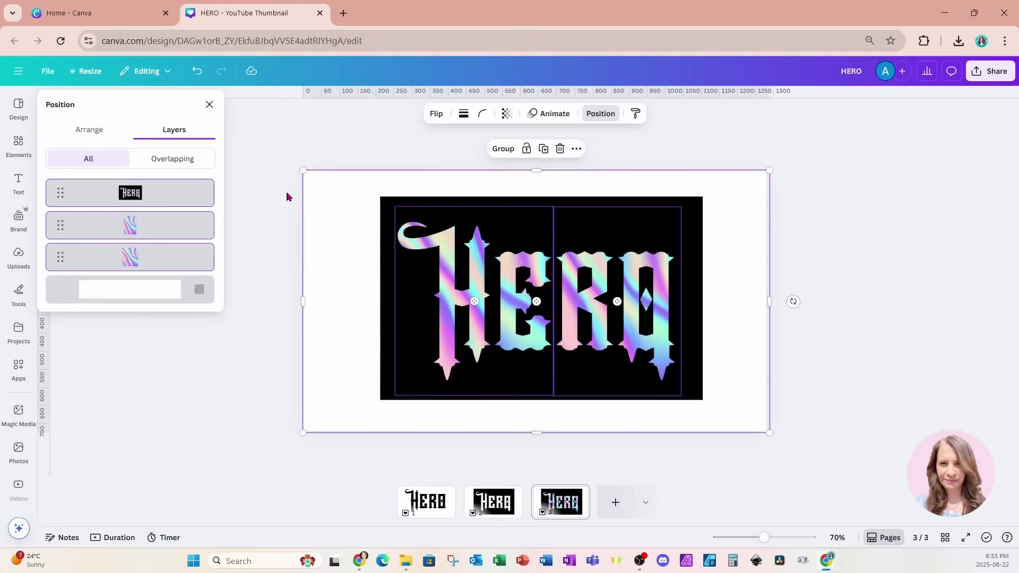
Apply a custom Duotone to the HERO cutout with both shadows and highlights set to #FFFFFF
click(158, 200)
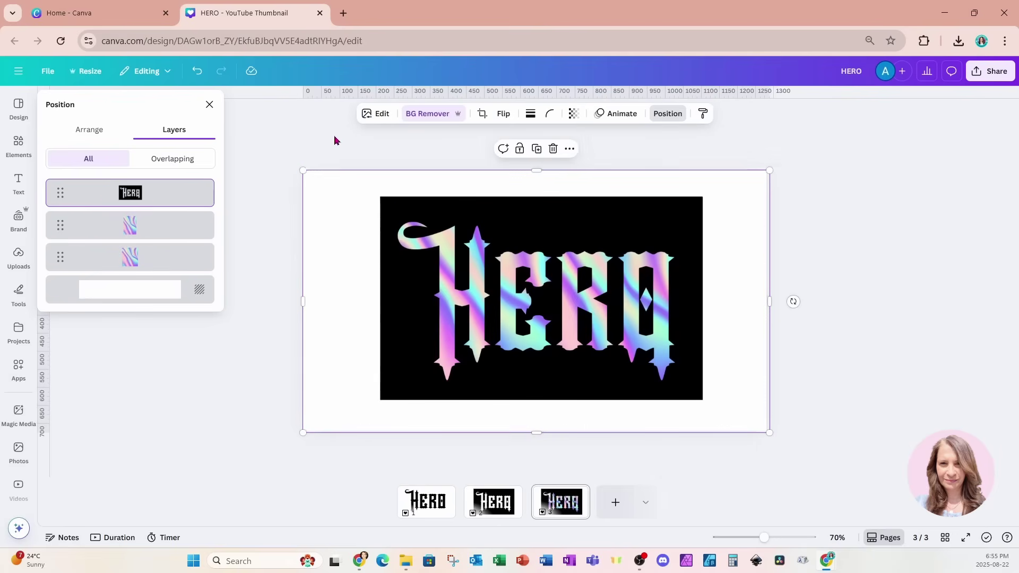
click(366, 114)
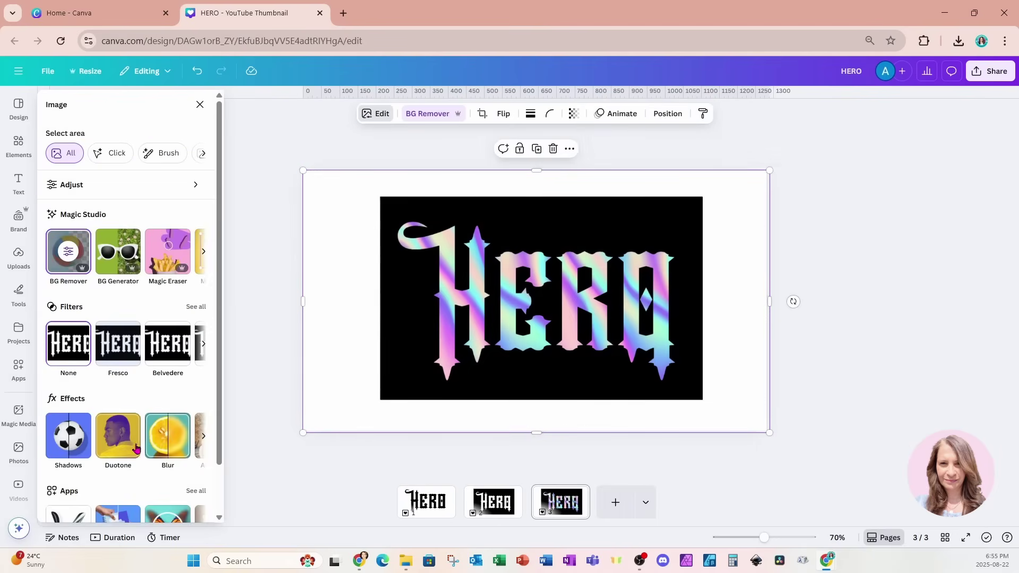
click(122, 448)
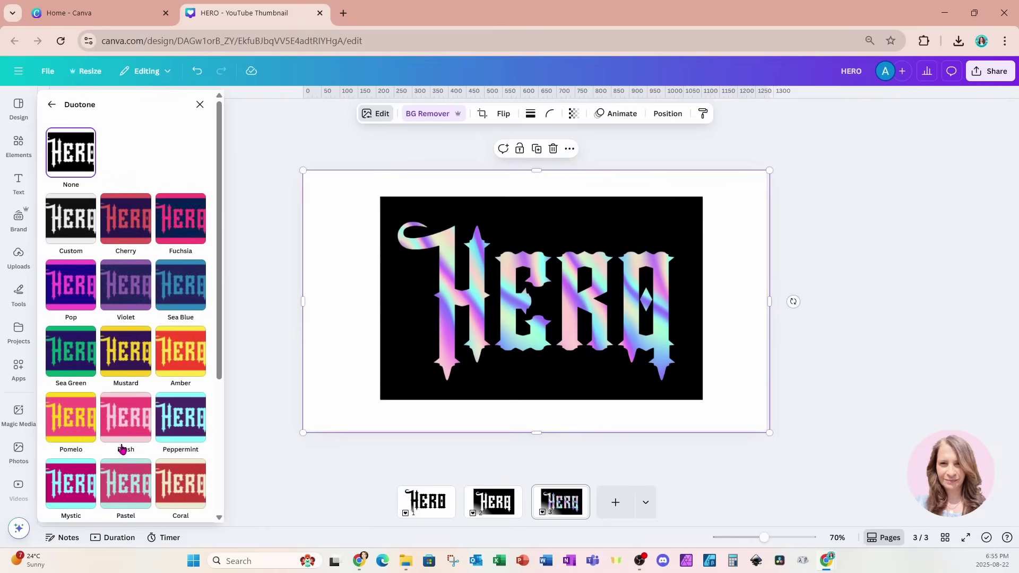
click(60, 227)
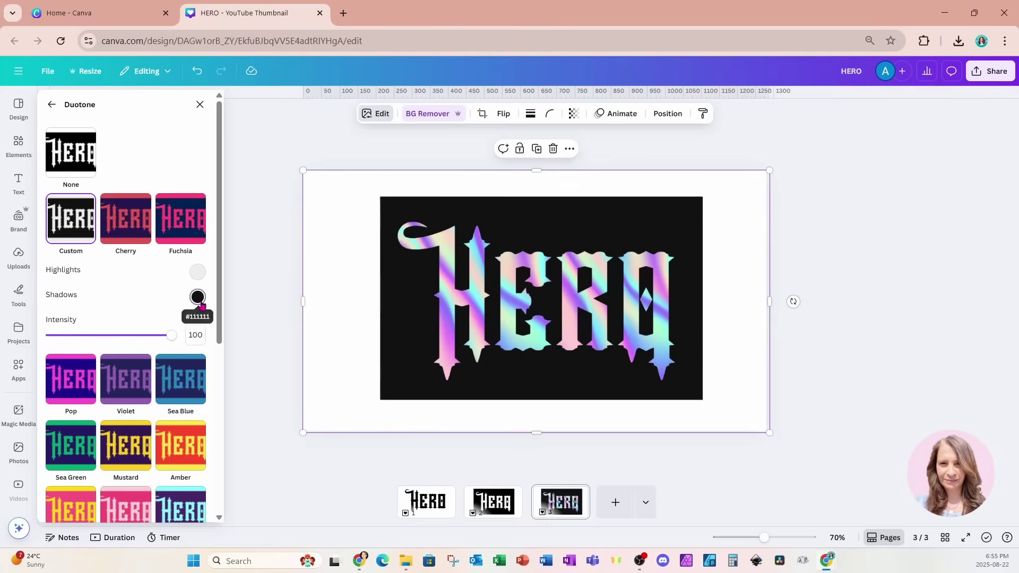
click(197, 299)
text(ffffff)
click(197, 271)
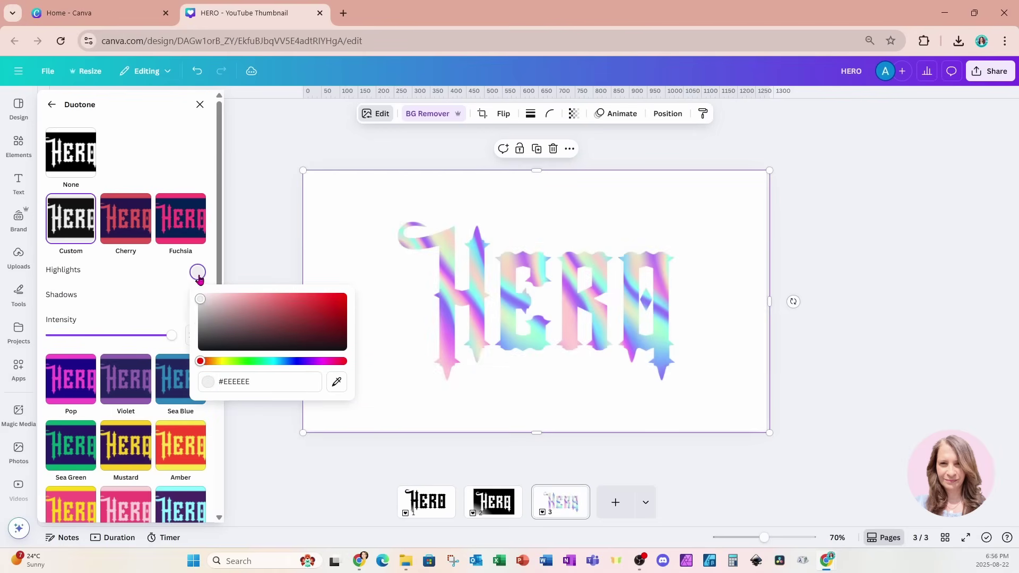
text(ffffff)
click(706, 216)
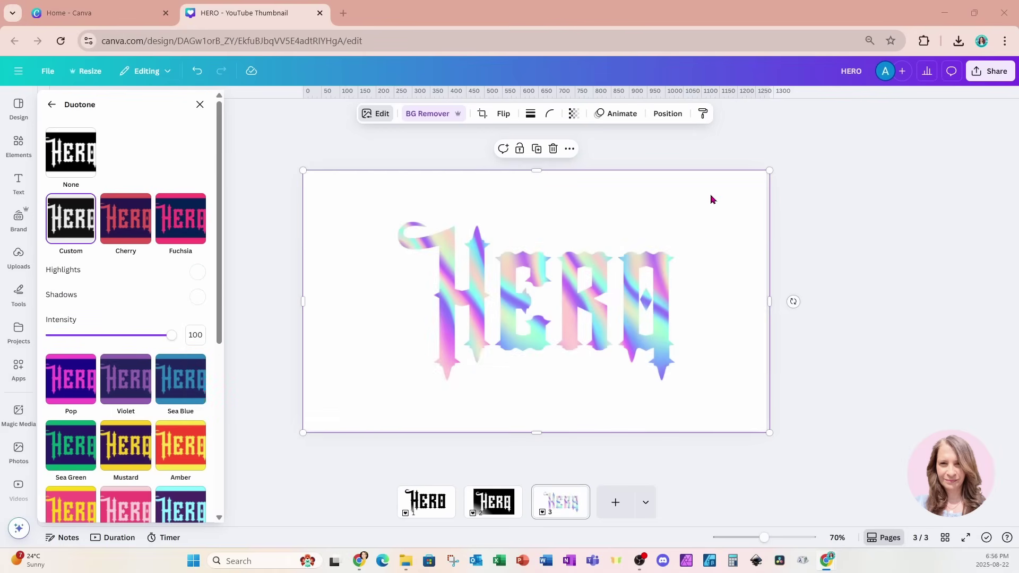
Download only the current page, page 3, as a PNG
click(990, 73)
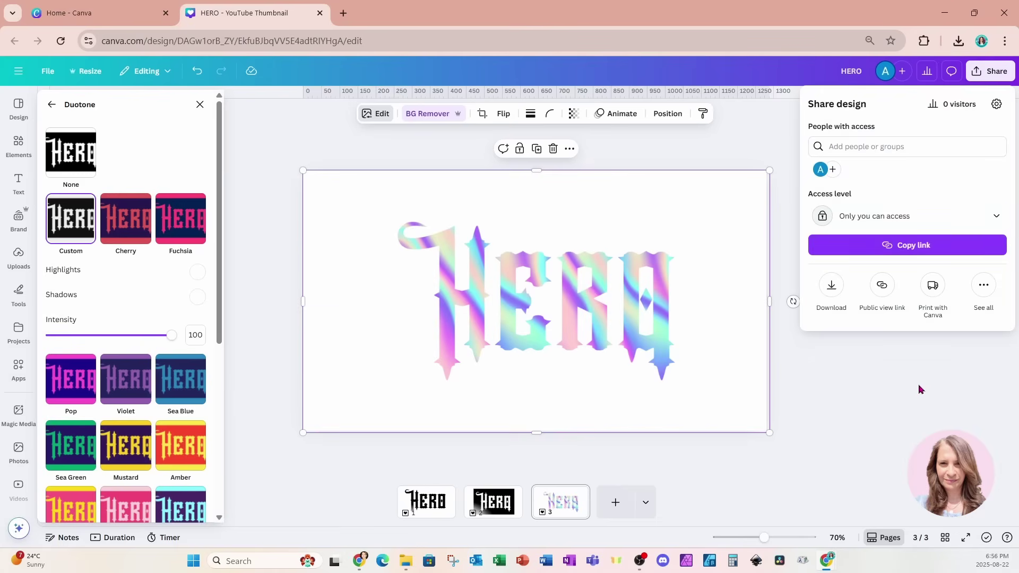
click(831, 289)
click(860, 291)
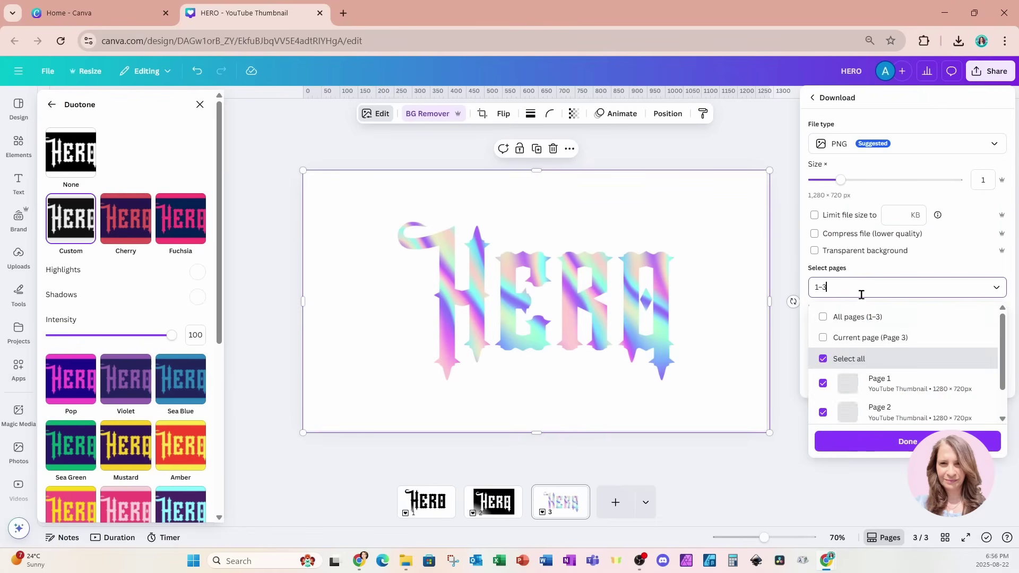
click(876, 338)
click(885, 442)
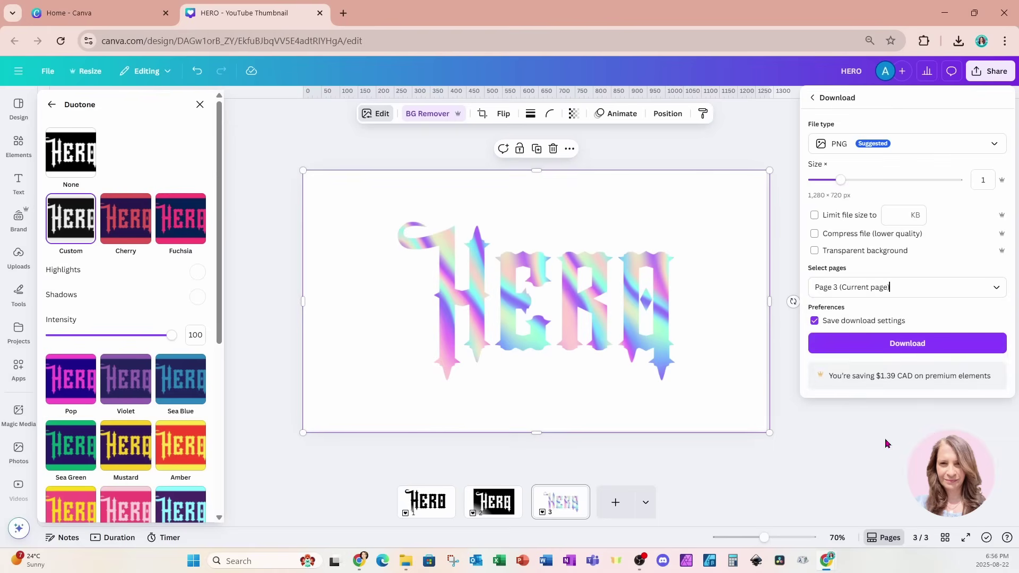
click(847, 343)
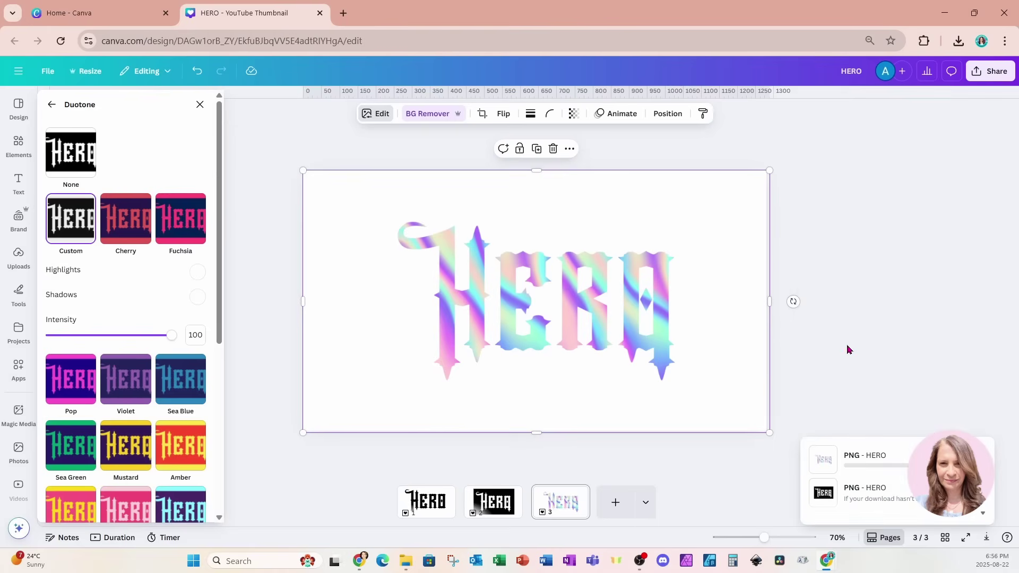
Add a blank fourth page and place the downloaded HERO (2).png on it
click(615, 502)
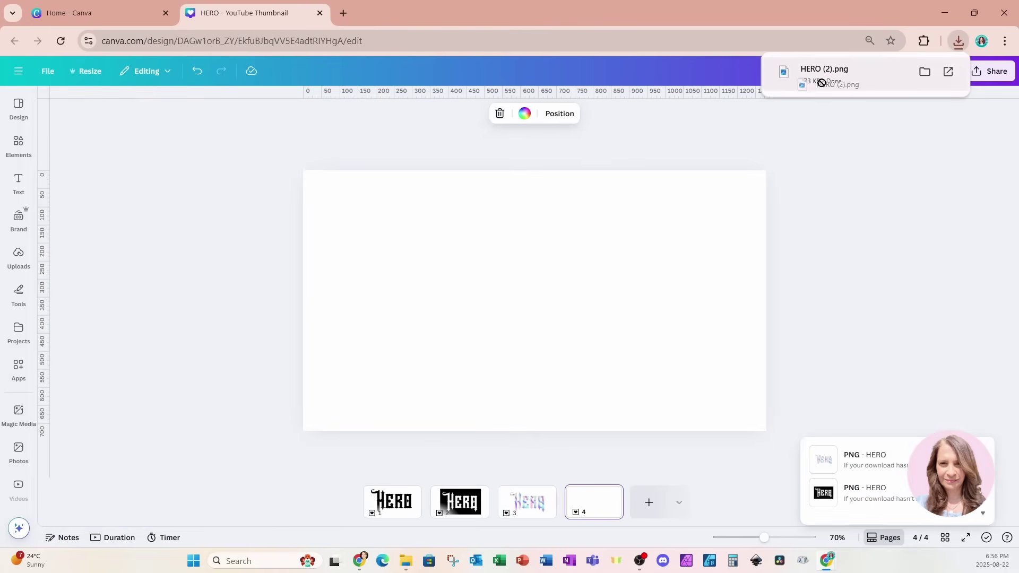
drag(824, 77, 507, 324)
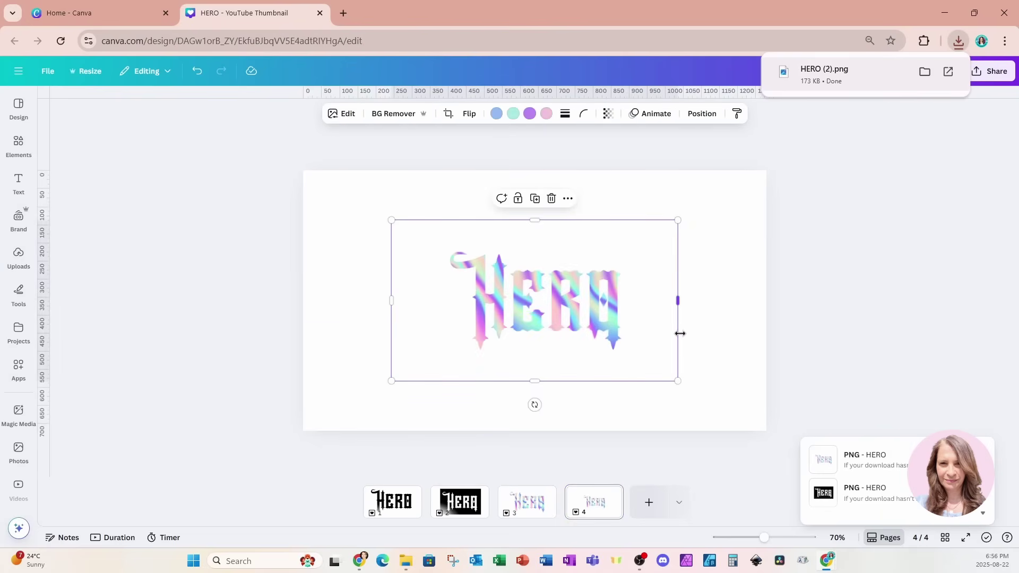
Set page 4's background to the light grey default color and remove the background from the HERO image
click(714, 194)
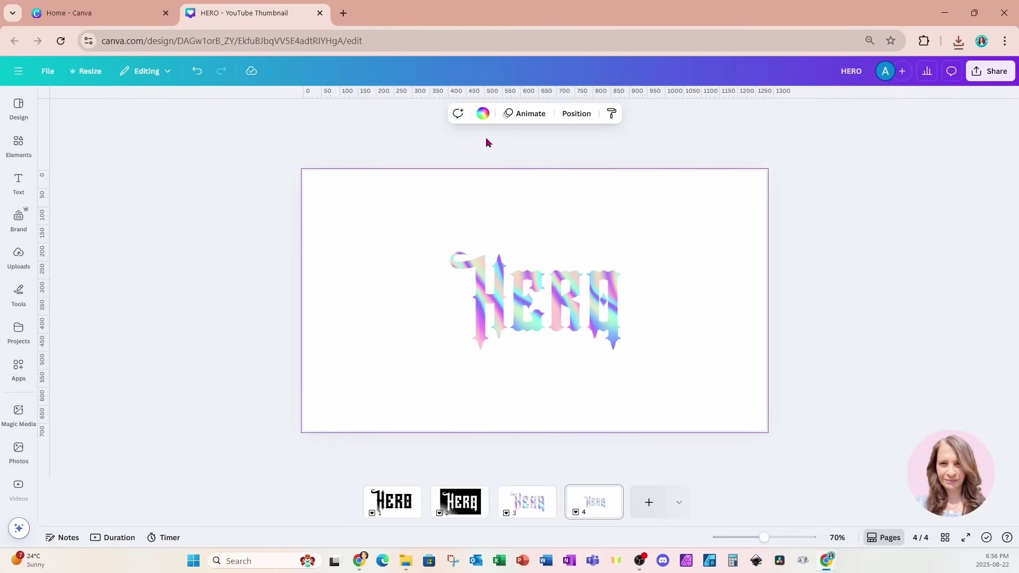
click(482, 114)
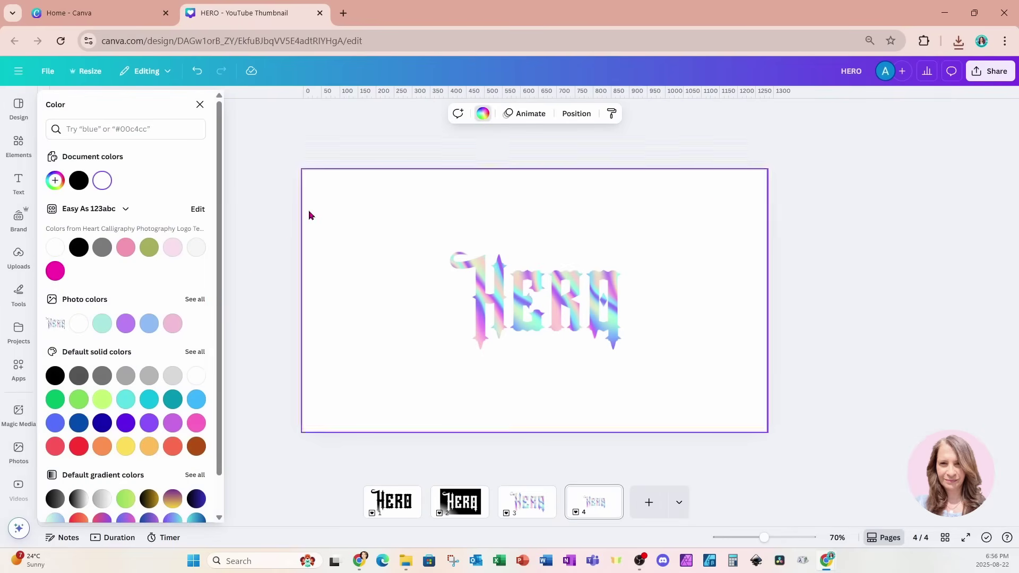
click(171, 377)
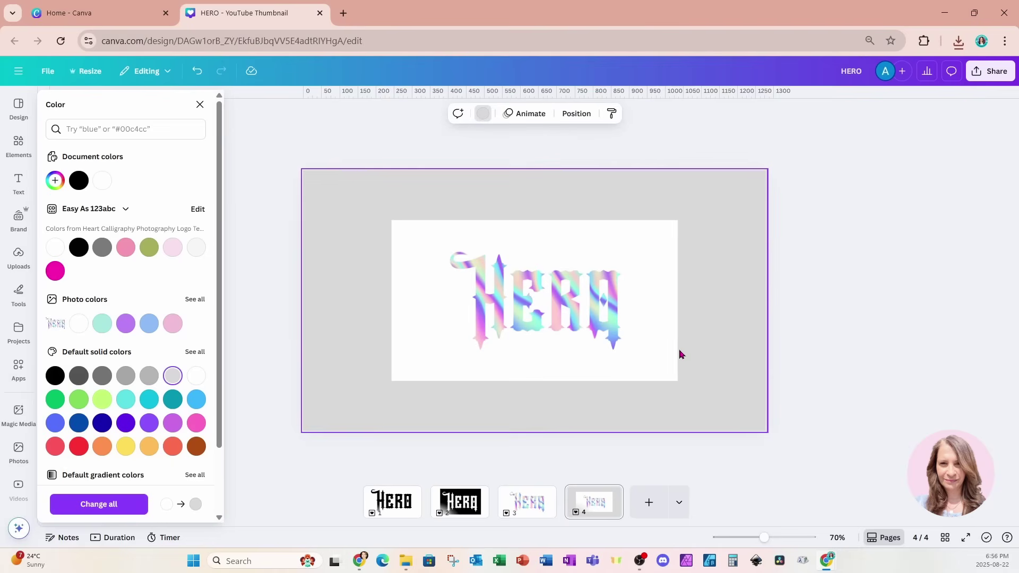
click(535, 317)
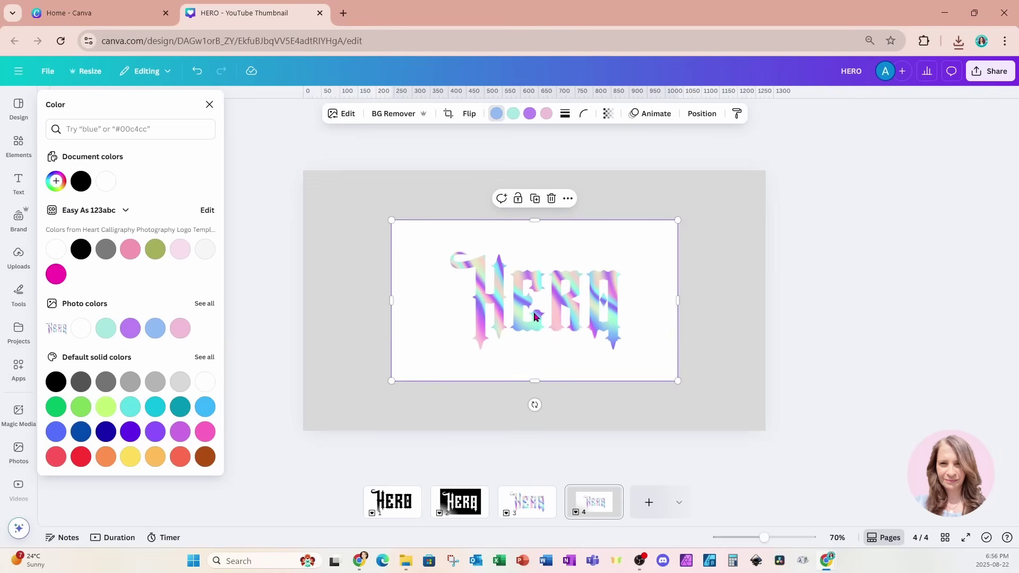
click(401, 113)
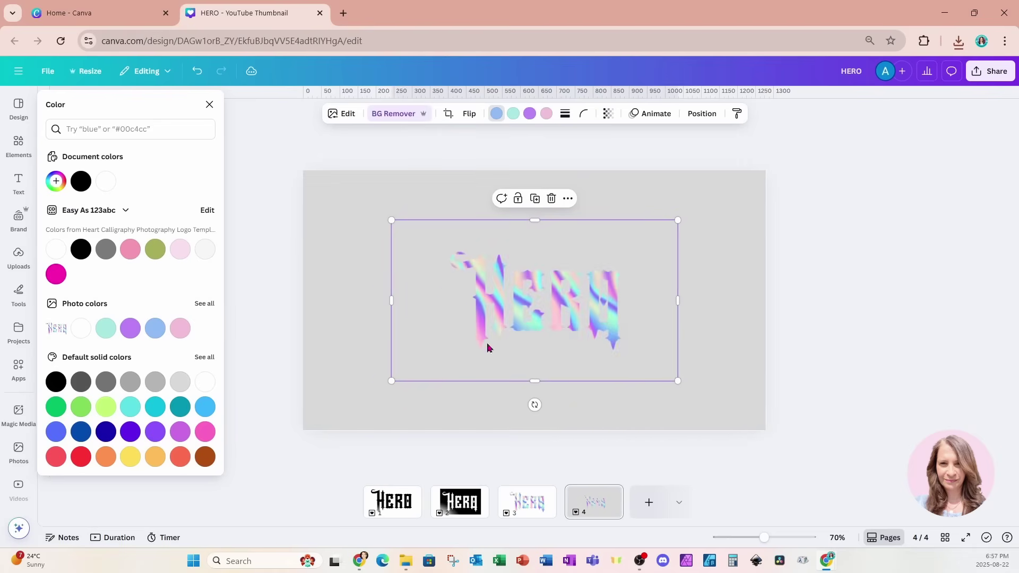
Crop the HERO image on all four sides to trim the empty space around the lettering
drag(764, 537, 776, 538)
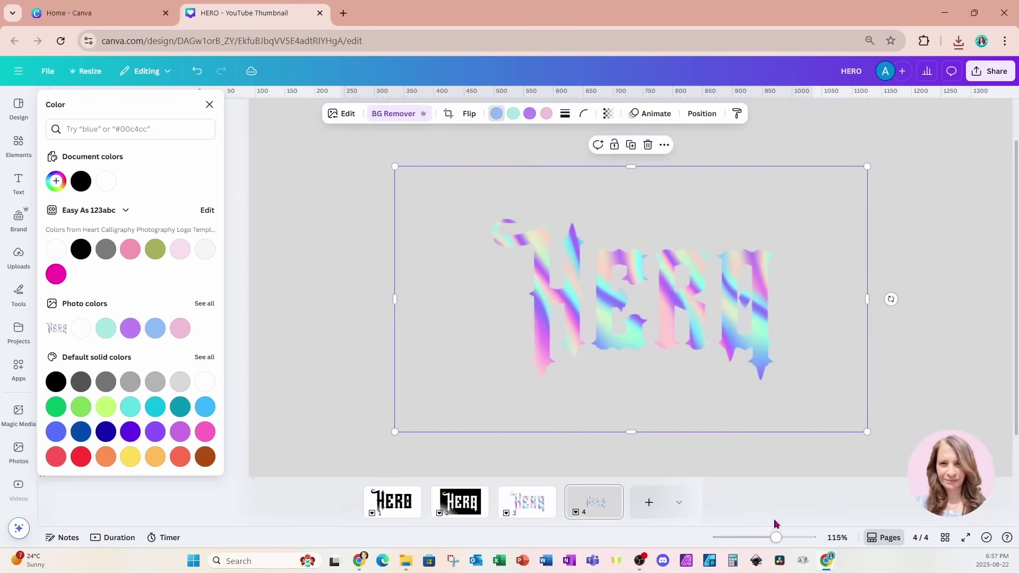
drag(867, 298, 792, 299)
drag(395, 299, 475, 298)
drag(635, 166, 635, 196)
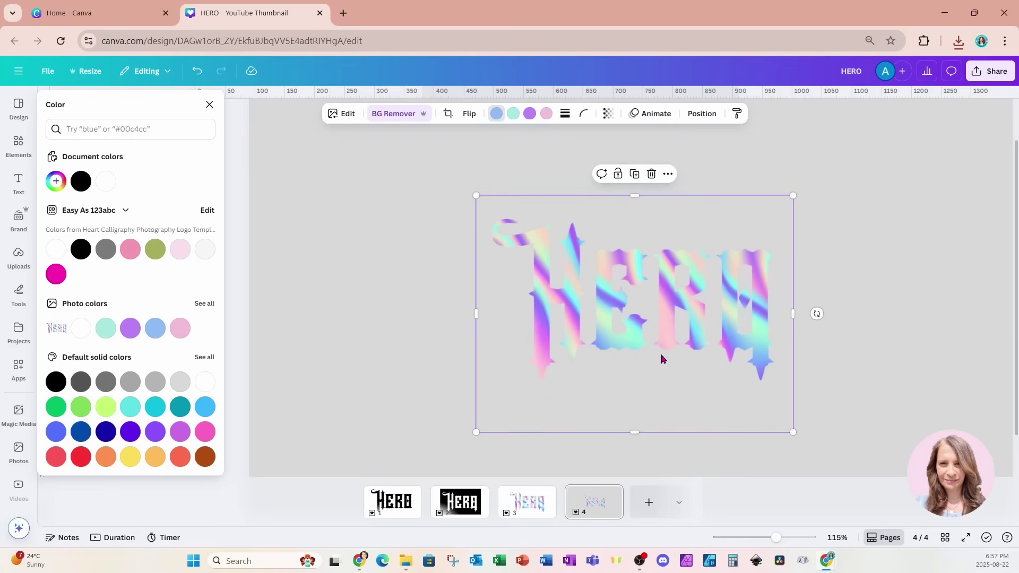
drag(635, 432, 634, 401)
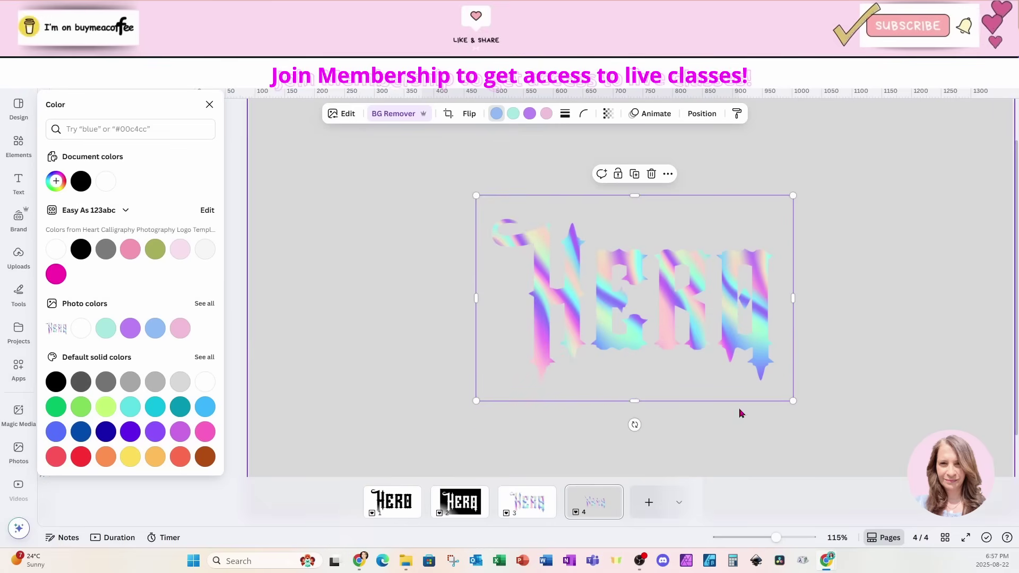
Scale up the cropped HERO lettering from two opposite corners so it fills most of page 4
drag(793, 402, 845, 434)
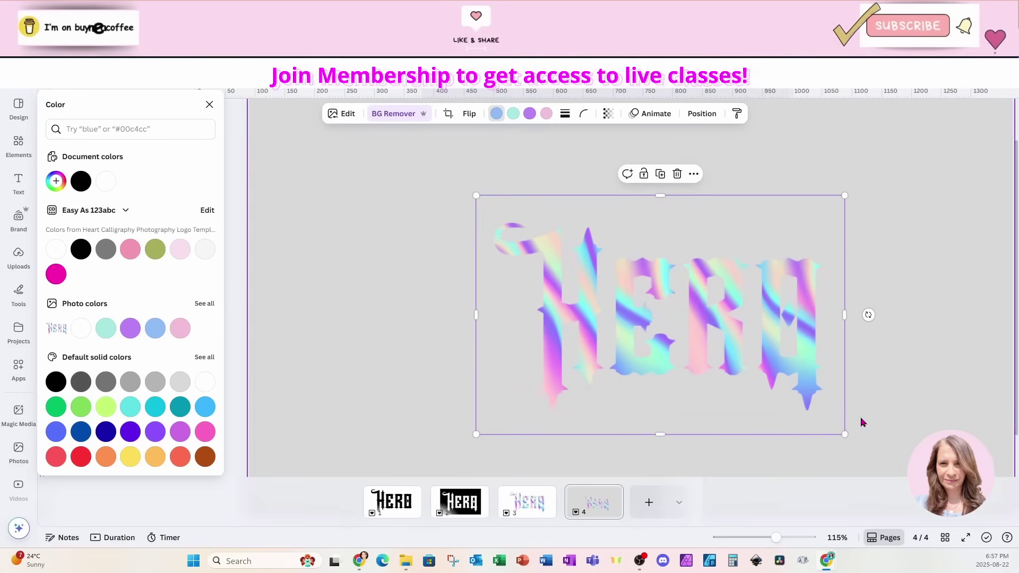
scroll(450, 234, down, 3)
drag(427, 235, 320, 167)
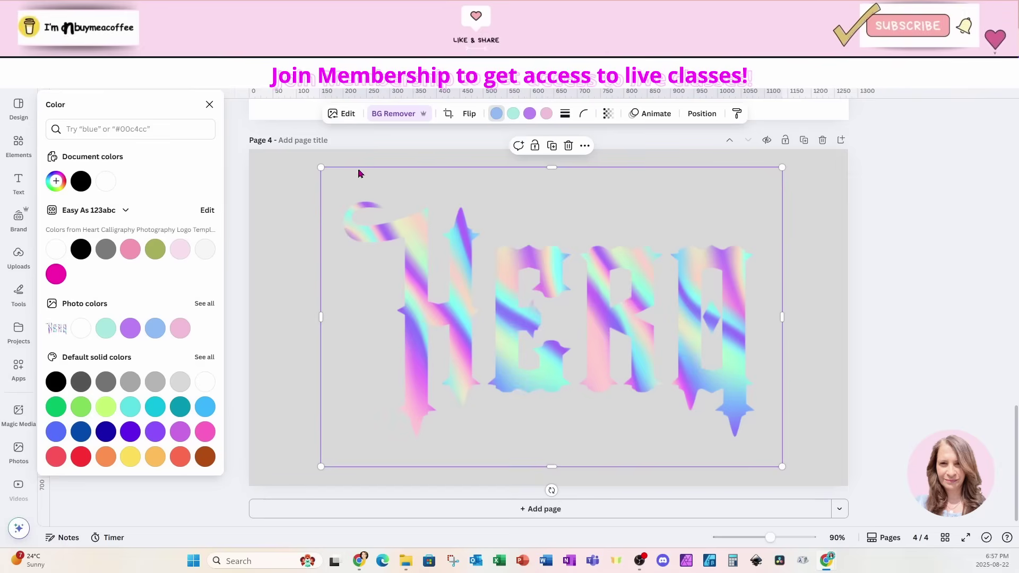
Add a black Outline shadow effect to the HERO lettering with size 3
click(344, 114)
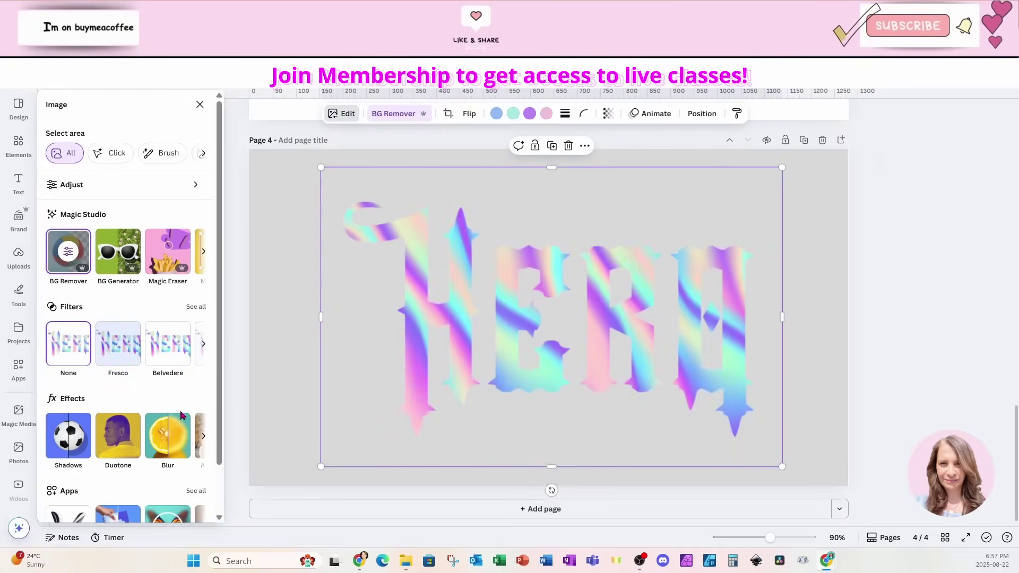
click(69, 437)
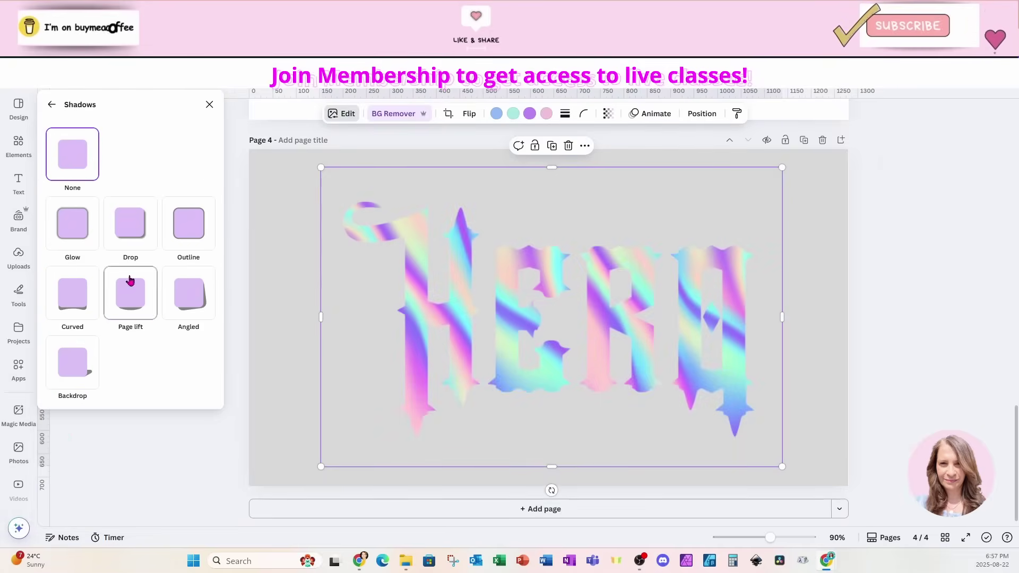
click(203, 229)
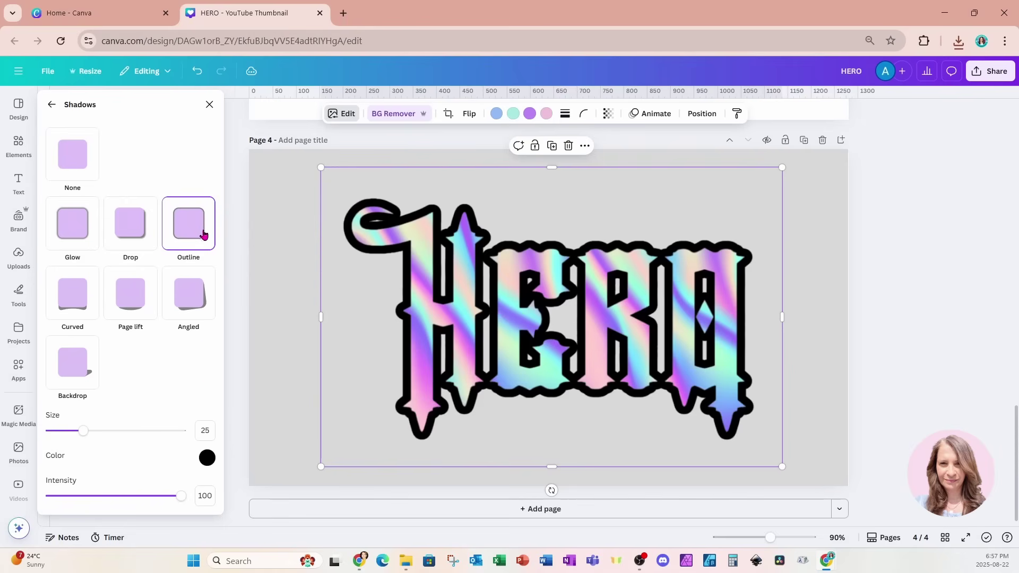
drag(85, 436, 55, 434)
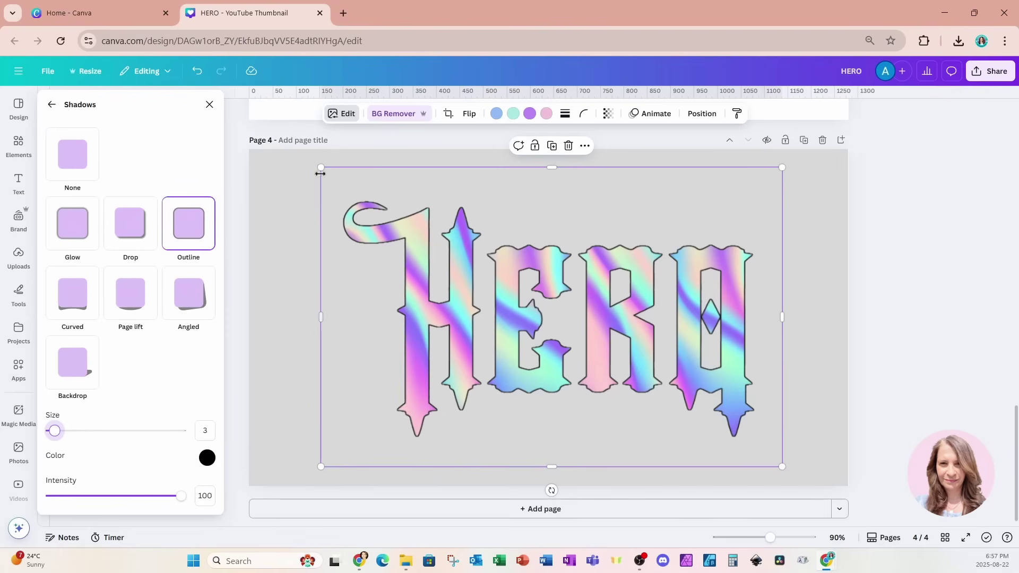
Undo the outline effect on the HERO lettering and redo it to compare the lettering without and with it
click(197, 71)
click(197, 71)
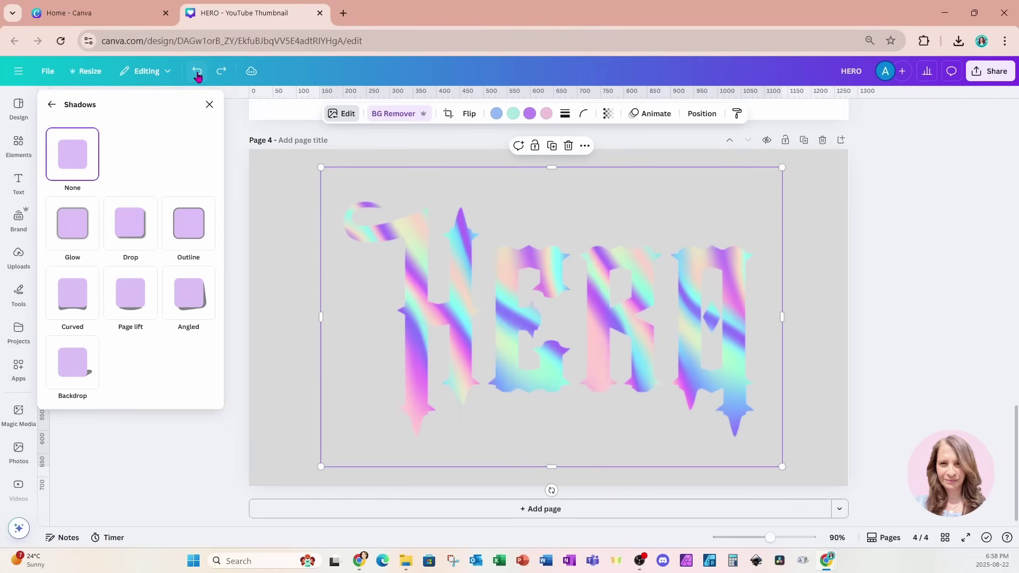
click(221, 71)
click(221, 71)
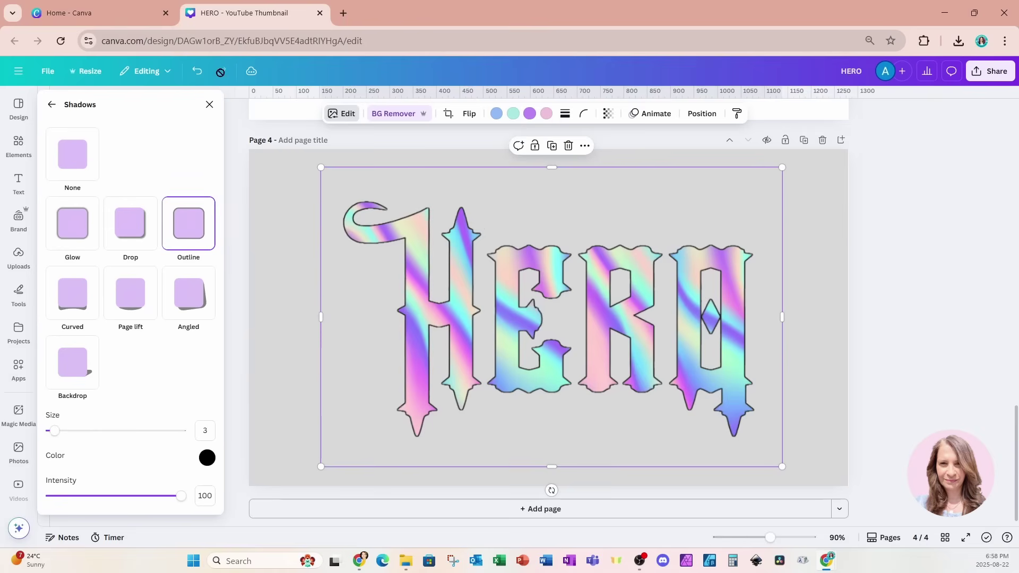
Duplicate the outlined HERO lettering exactly over the original and apply the Drop shadow effect to the copy
click(552, 146)
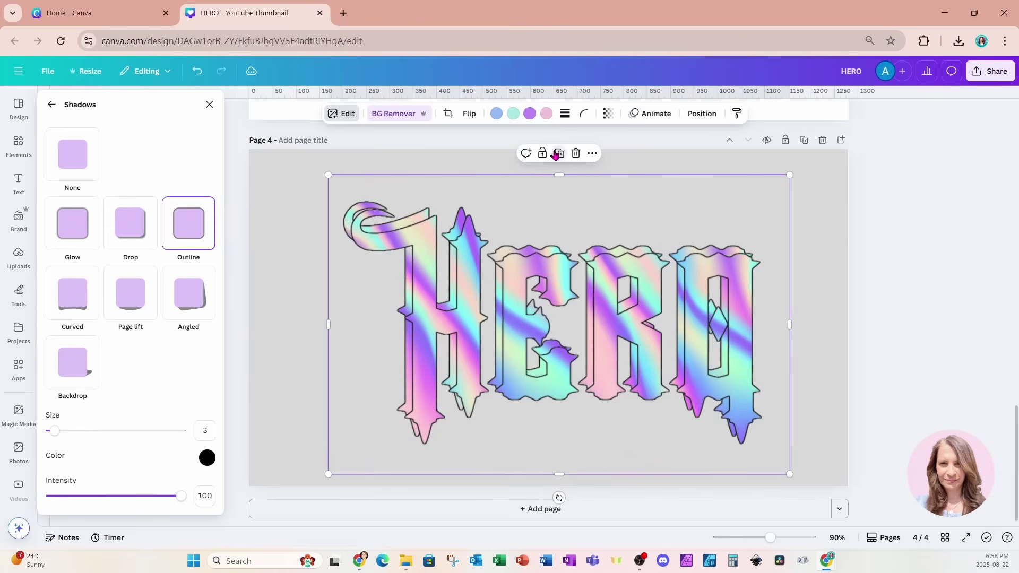
drag(615, 324, 607, 317)
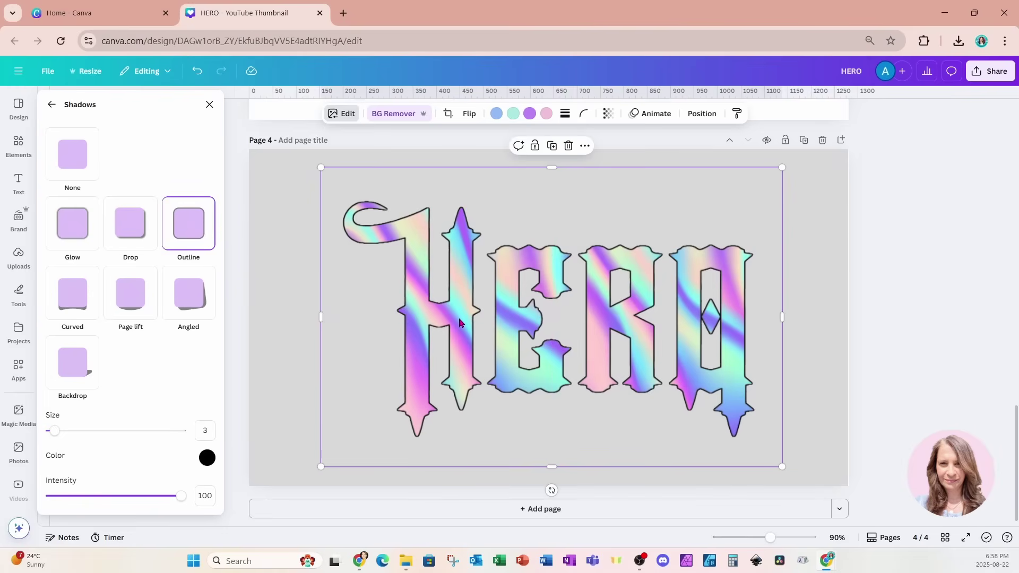
click(136, 237)
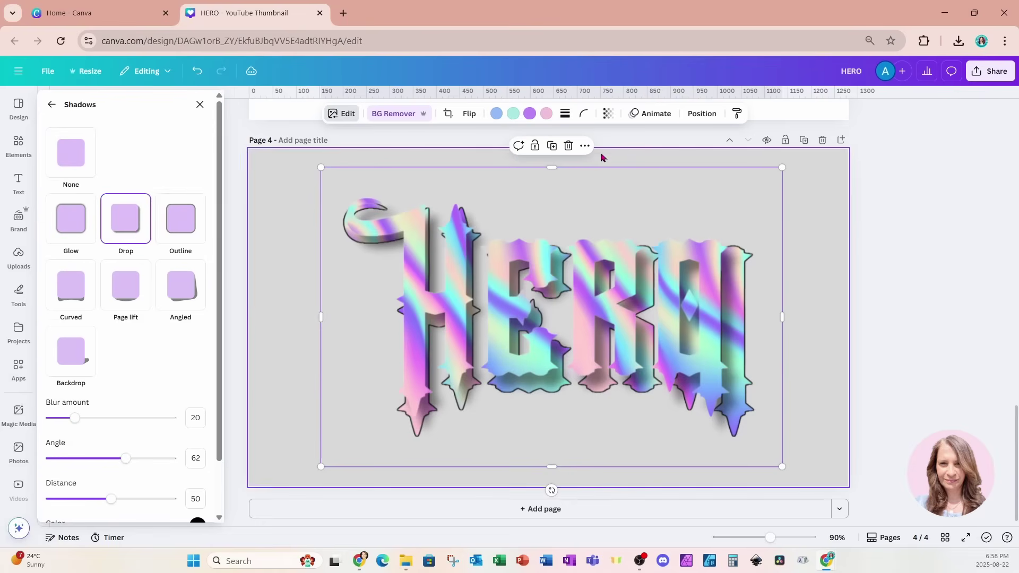
Move the drop-shadow copy one layer below the outlined HERO lettering, and offset and shrink the outlined lettering to fit over it
click(691, 121)
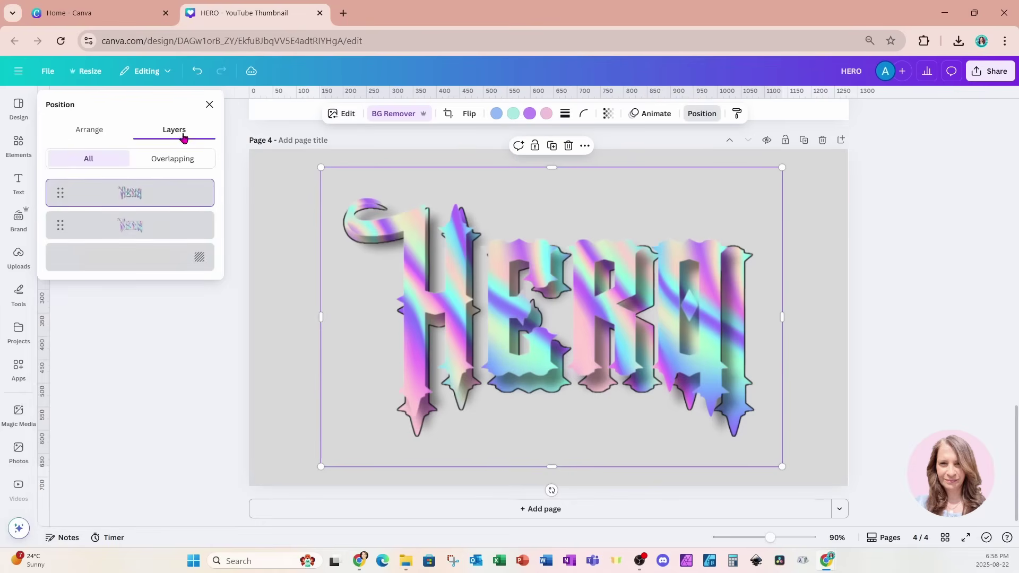
drag(167, 196, 167, 249)
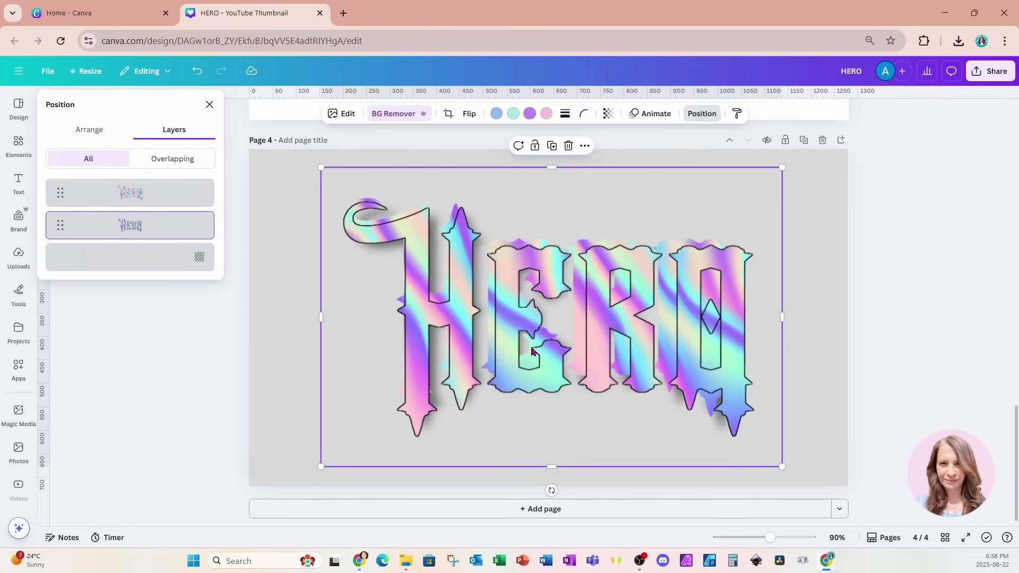
drag(531, 347, 526, 343)
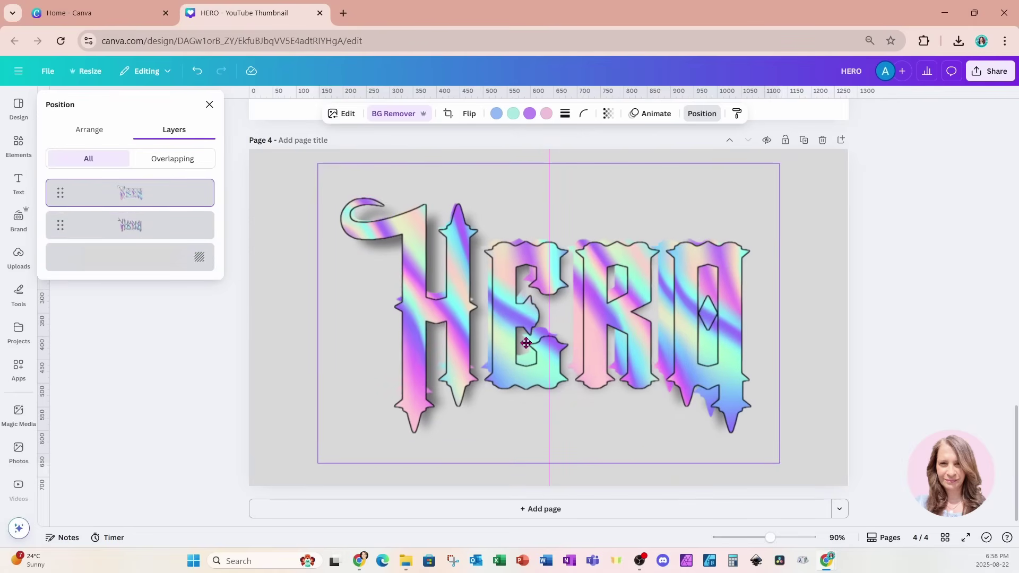
drag(526, 342, 524, 343)
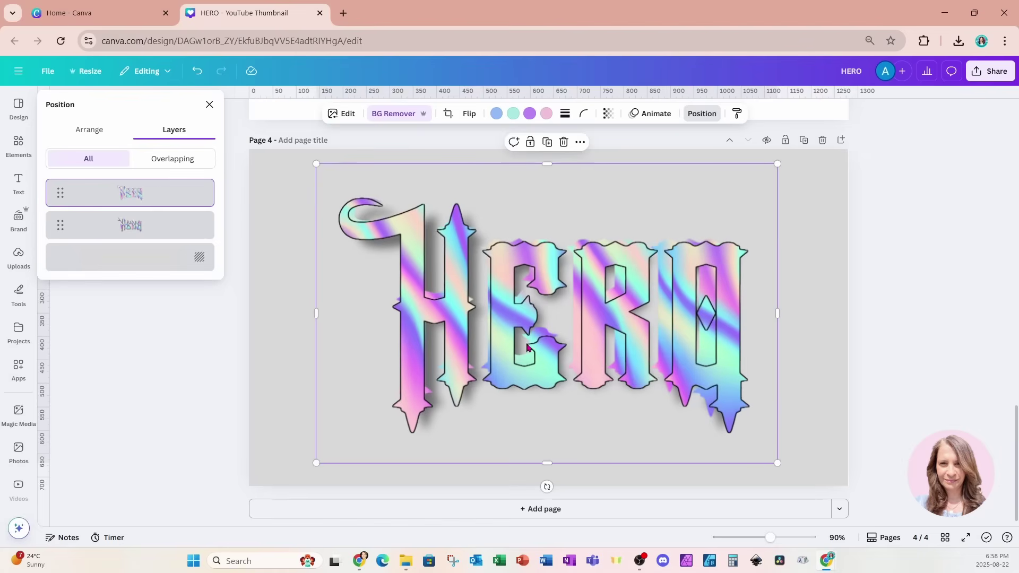
drag(778, 465, 756, 448)
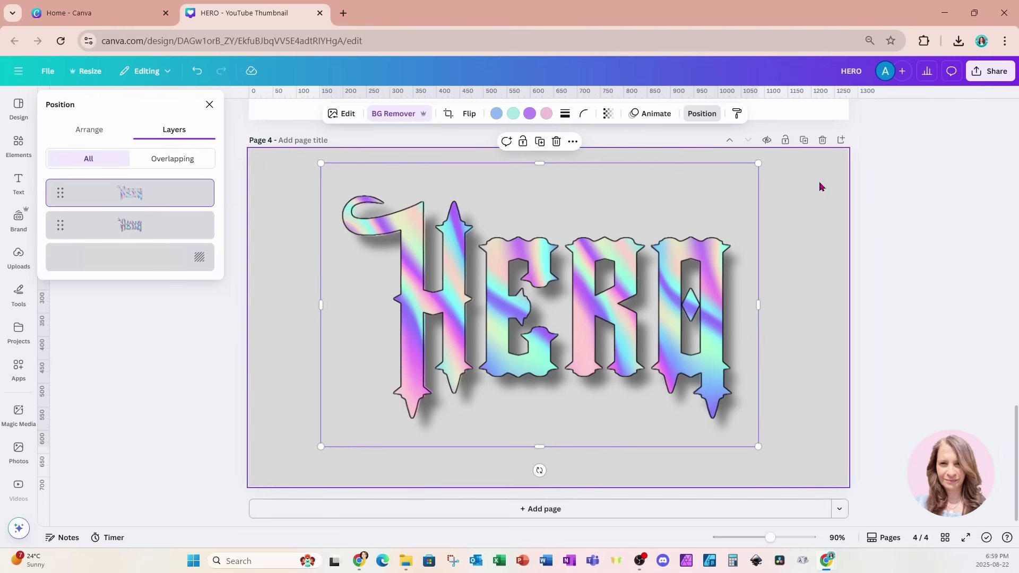
Duplicate page 4 and set the Shadows effect of the front HERO lettering on the new page to None
click(805, 141)
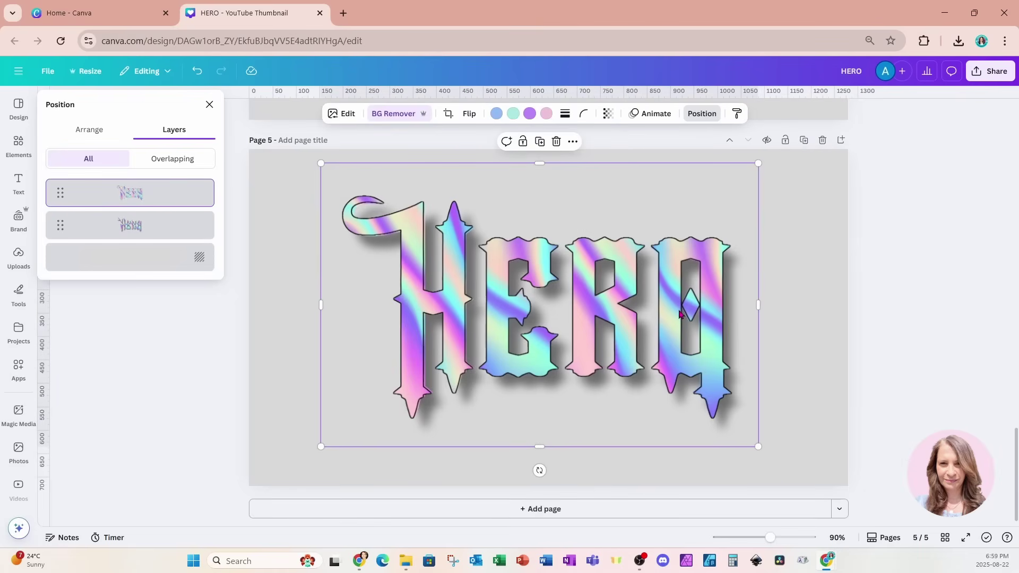
click(334, 116)
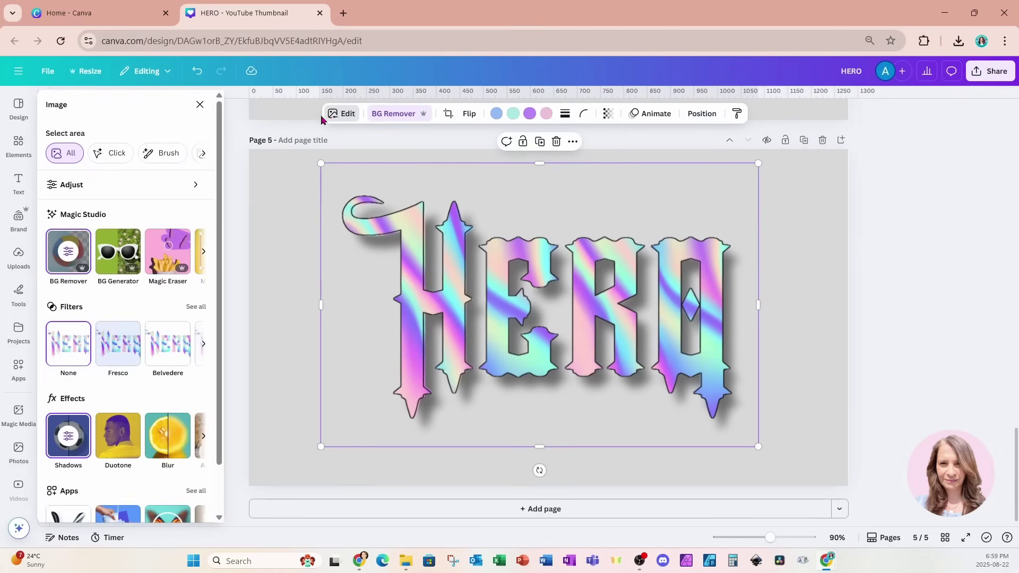
click(67, 444)
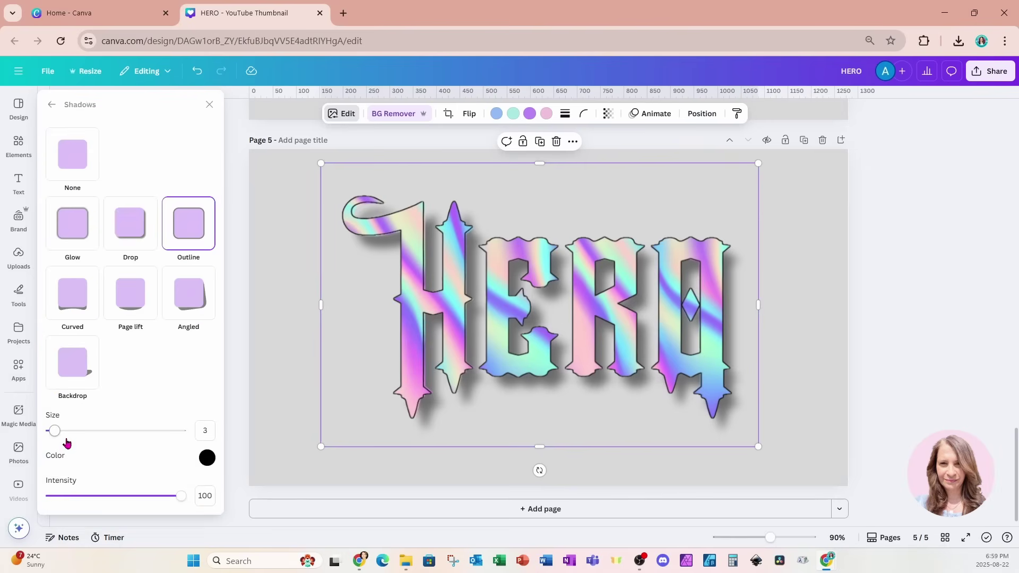
click(77, 152)
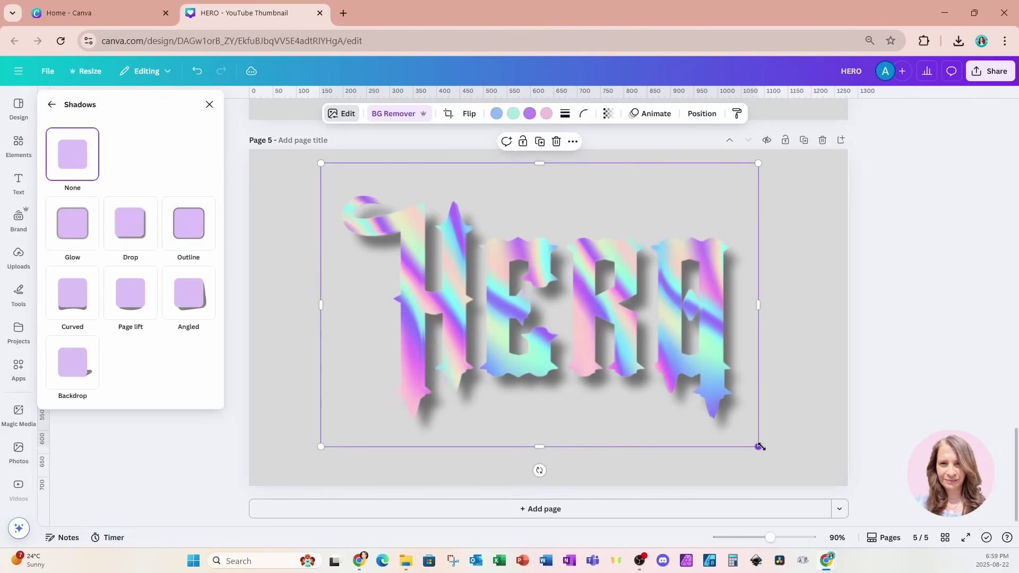
Shrink the front HERO lettering on page 5 slightly from two opposite corners and compare it with the outlined version on page 4
drag(760, 447, 755, 446)
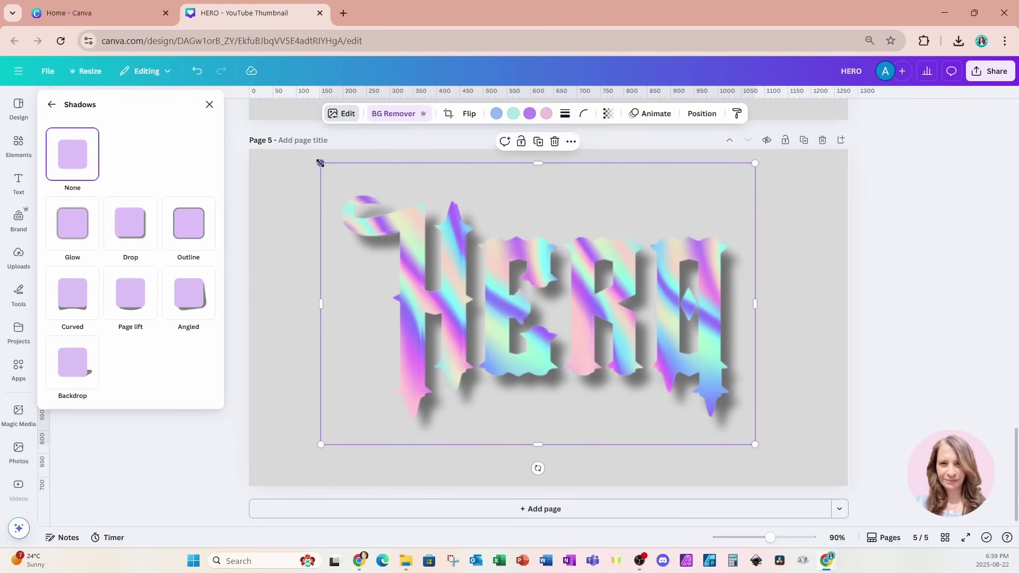
drag(320, 163, 328, 169)
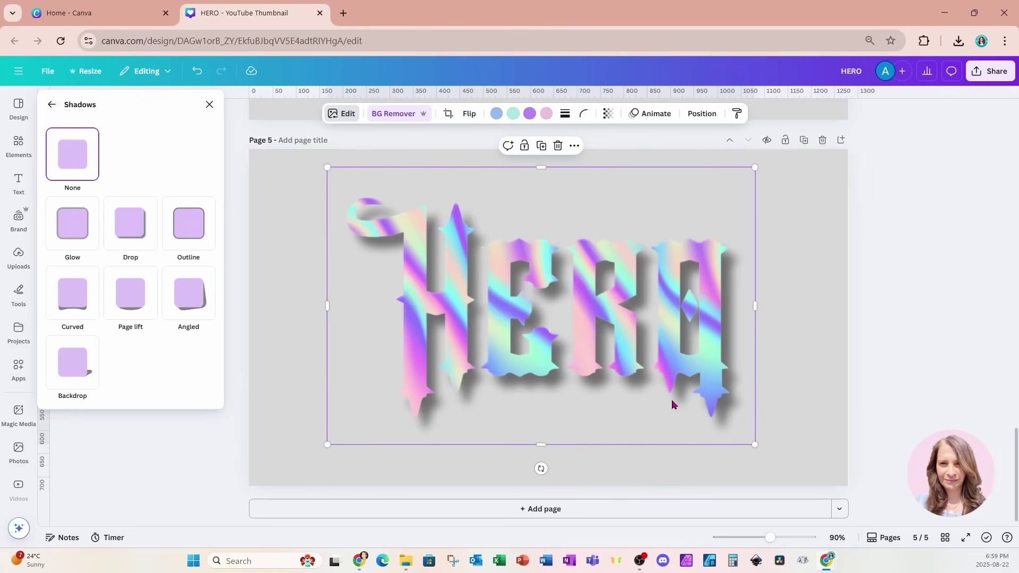
scroll(673, 404, up, 6)
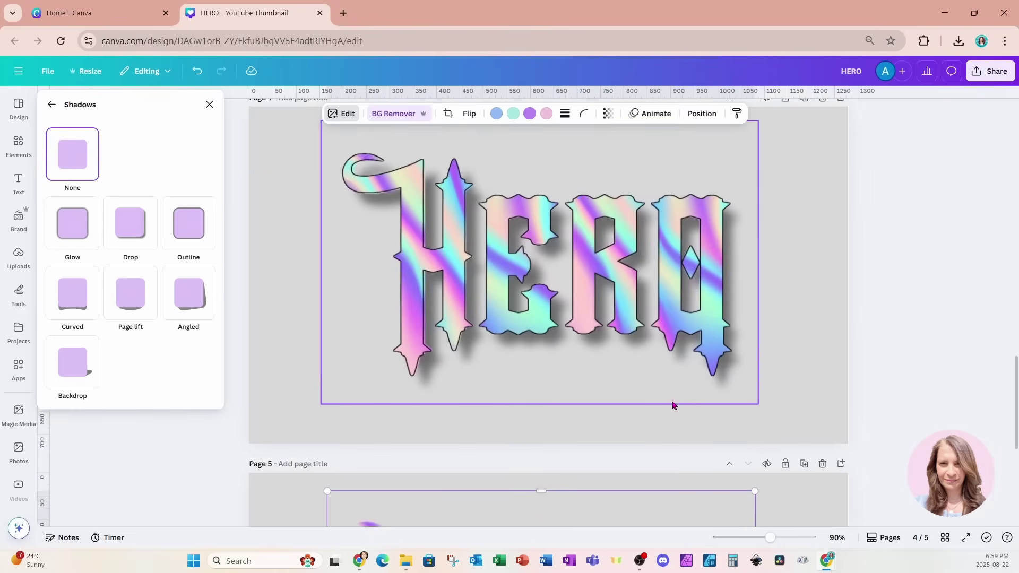
scroll(517, 365, up, 1)
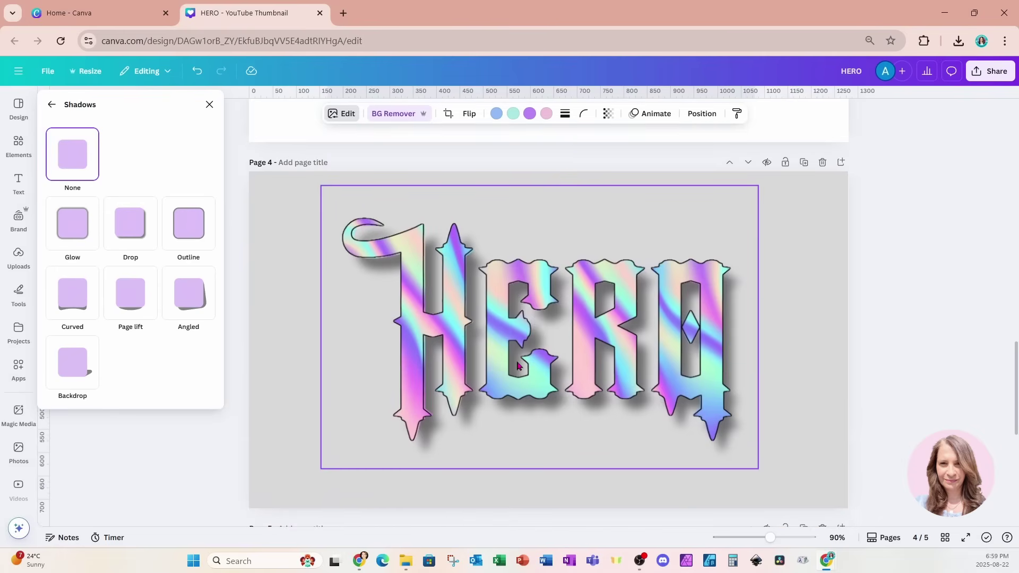